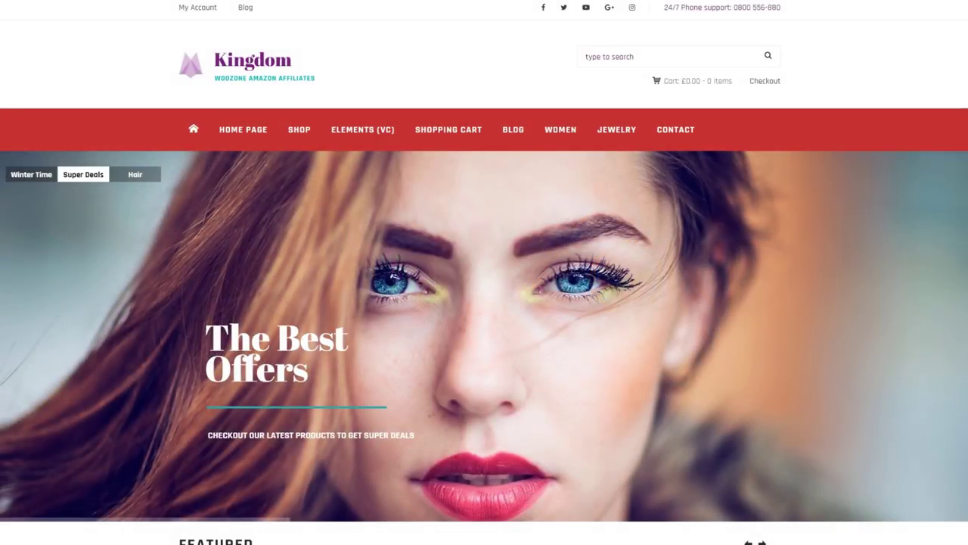
- Scroll the Kingdom demo homepage past Featured and Latest Products, then the bike shop to Featured Products
{"action": "scroll", "coordinate": [484, 272], "scroll_direction": "down", "scroll_amount": 4}
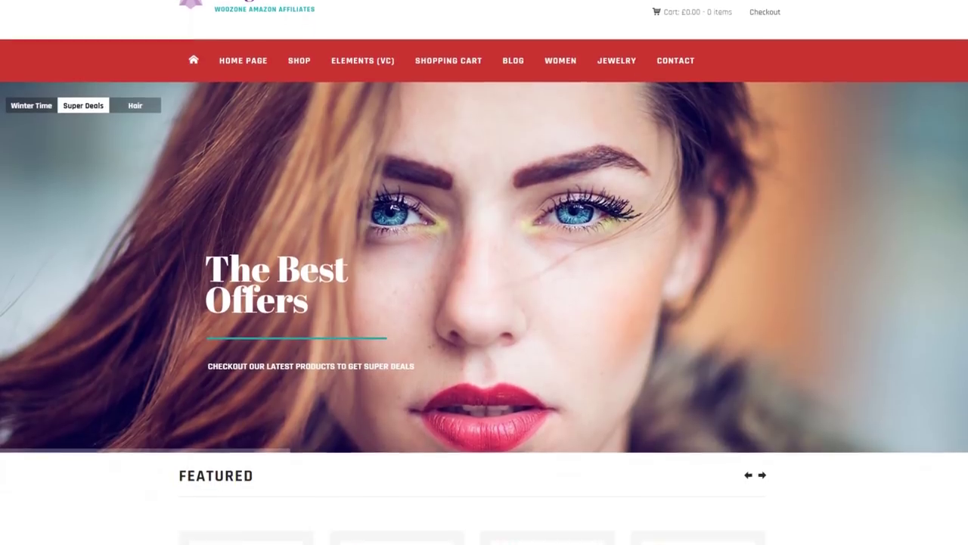
{"action": "scroll", "coordinate": [484, 273], "scroll_direction": "down", "scroll_amount": 5}
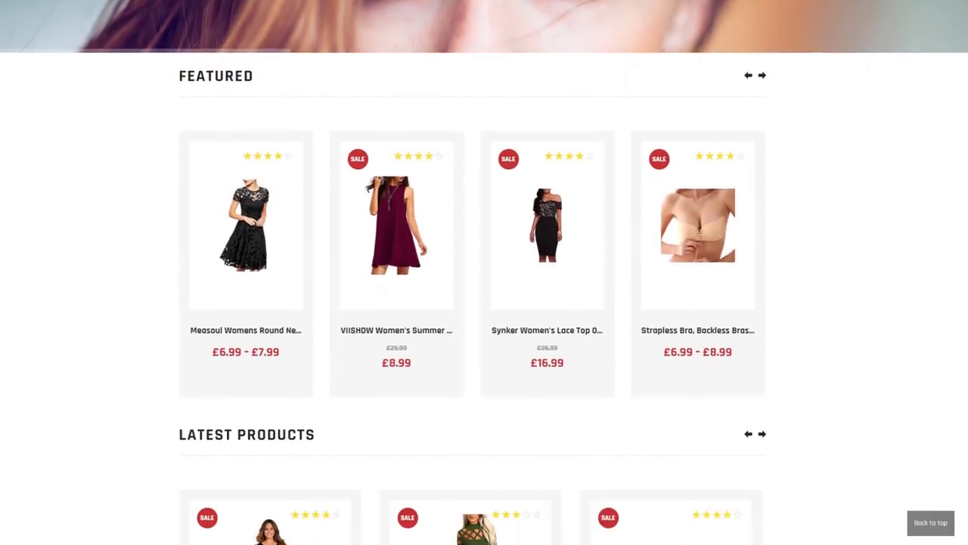
{"action": "scroll", "coordinate": [484, 272], "scroll_direction": "down", "scroll_amount": 5}
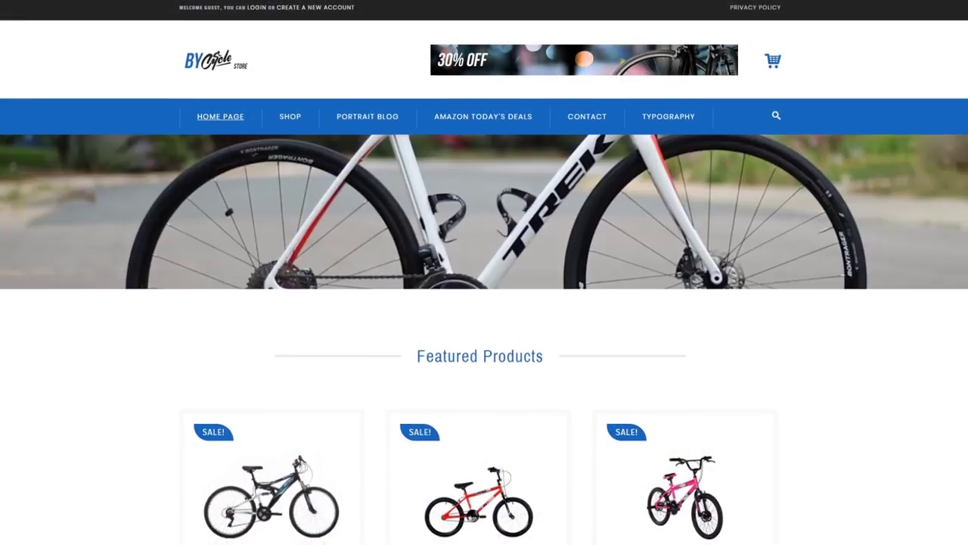
{"action": "scroll", "coordinate": [484, 272], "scroll_direction": "down", "scroll_amount": 3}
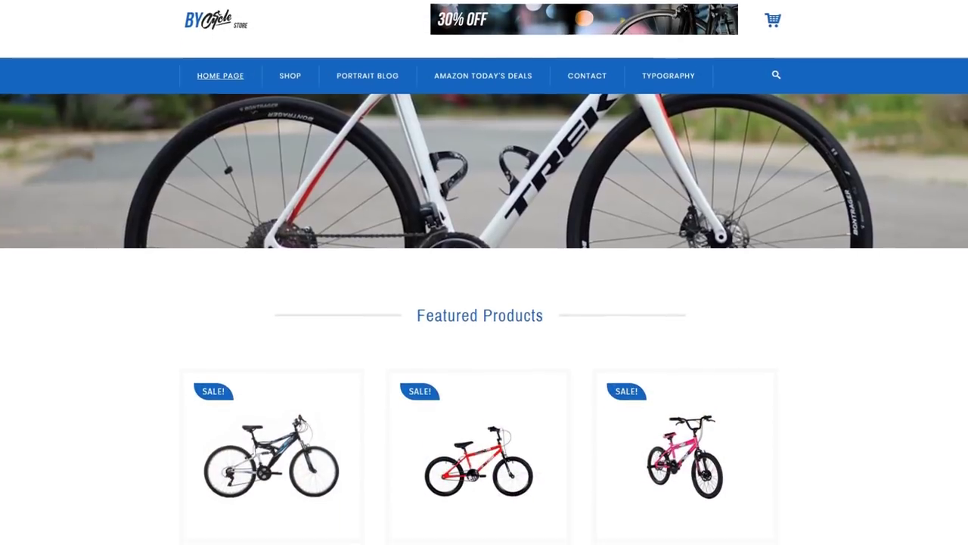
{"action": "scroll", "coordinate": [484, 272], "scroll_direction": "down", "scroll_amount": 1}
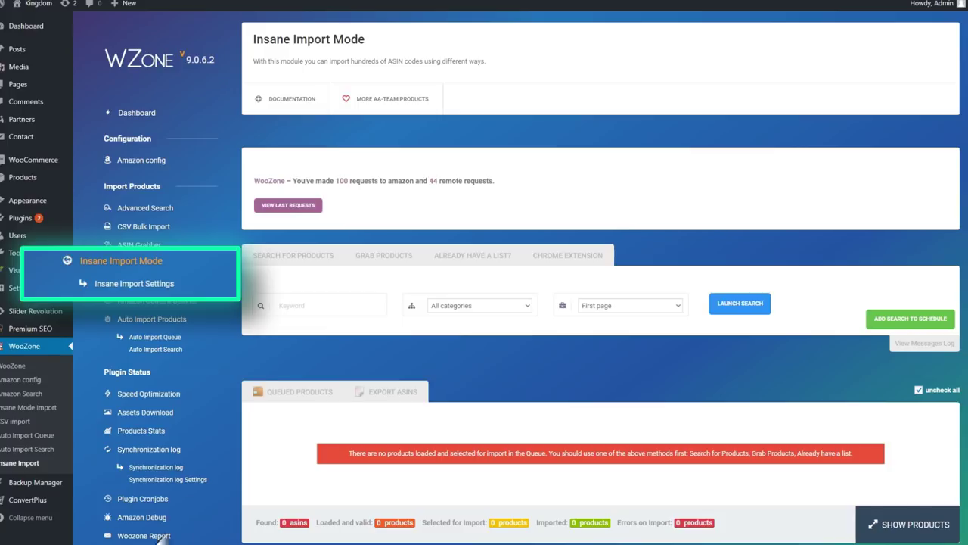
{"action": "left_click", "coordinate": [297, 257]}
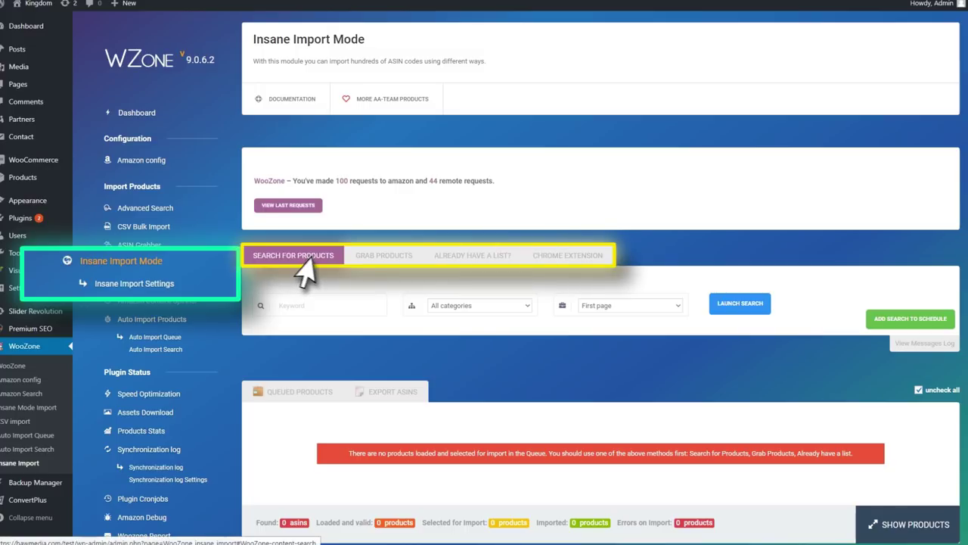
{"action": "left_click", "coordinate": [368, 261]}
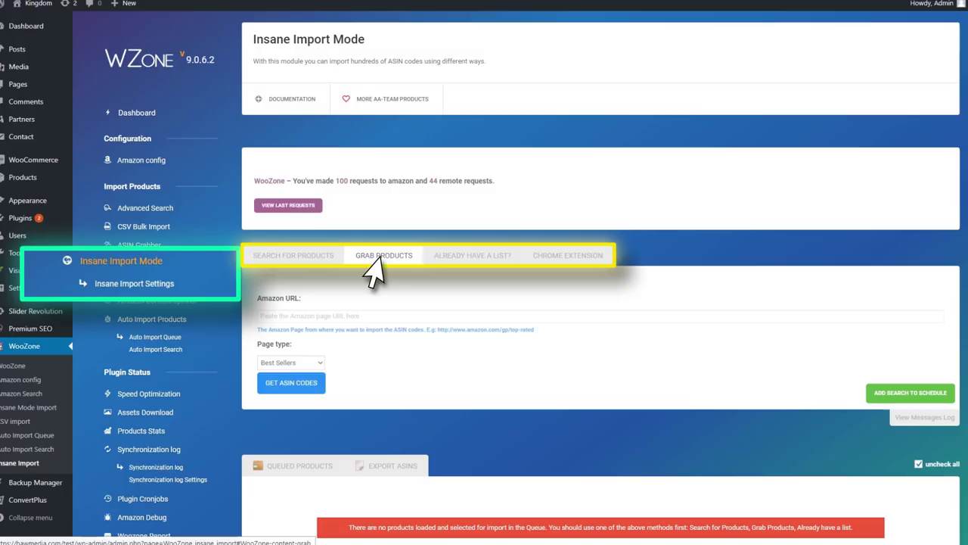
{"action": "left_click", "coordinate": [440, 258]}
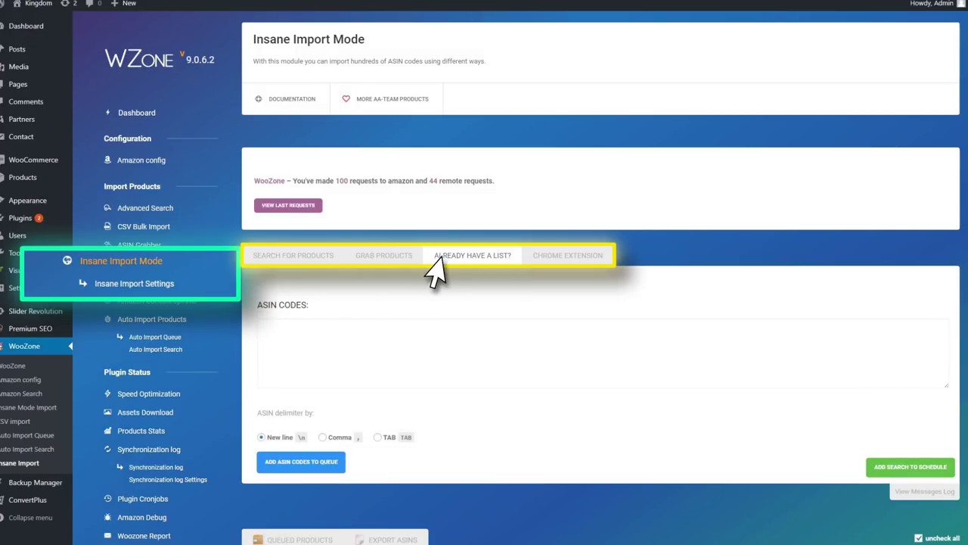
- Search Amazon for 'red dress' in the Apparel category
{"action": "left_click", "coordinate": [319, 259]}
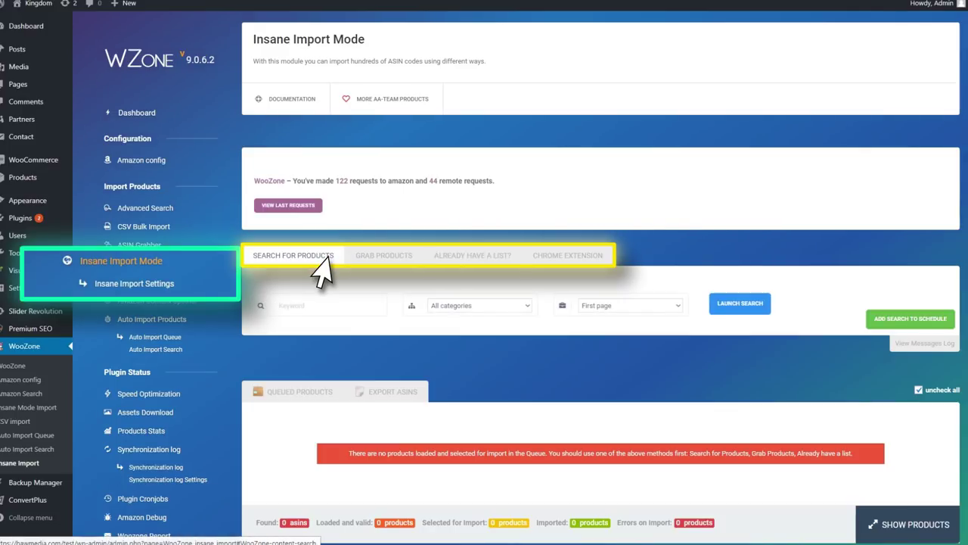
{"action": "left_click", "coordinate": [329, 309]}
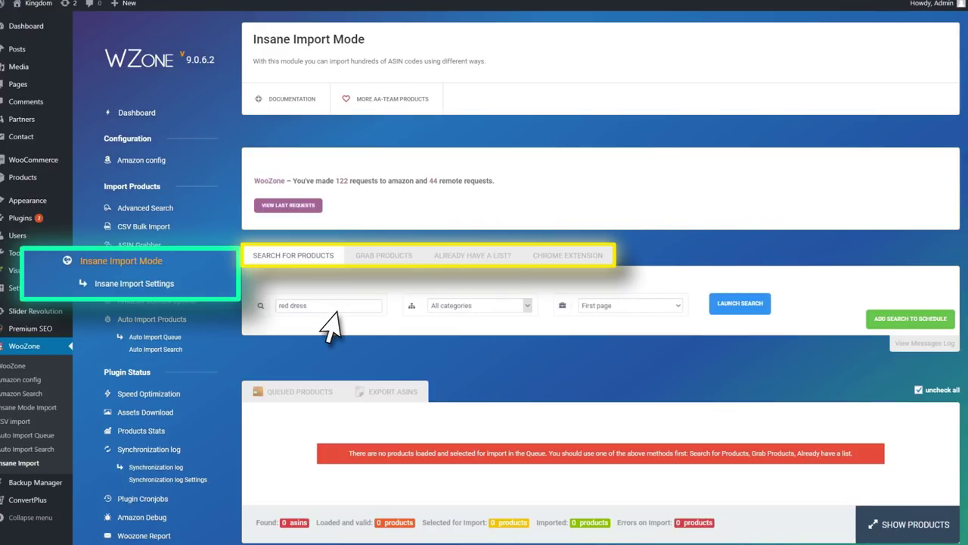
{"action": "left_click", "coordinate": [515, 309]}
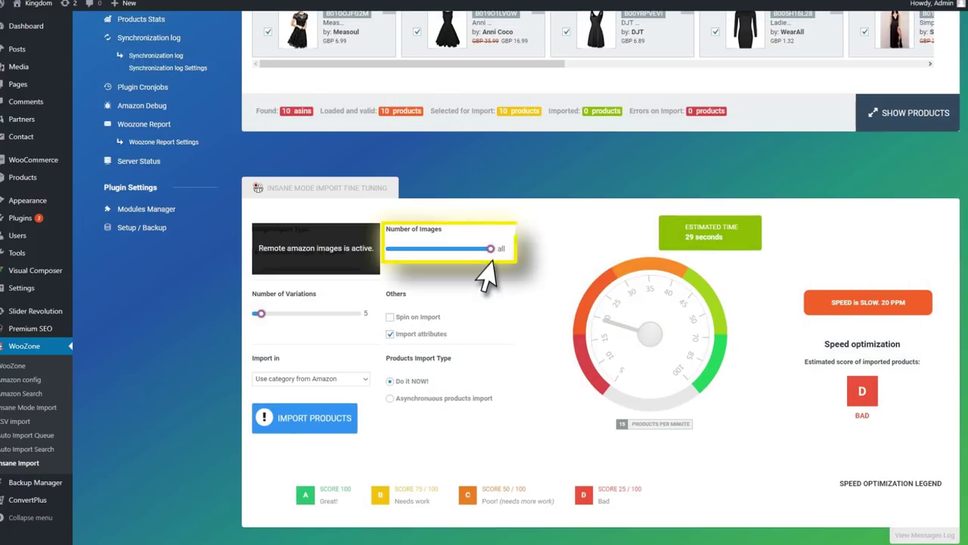
- Limit each queued red dress product to 46 images and 4 variations
{"action": "left_click_drag", "start_coordinate": [491, 248], "coordinate": [435, 248]}
{"action": "left_click", "coordinate": [258, 313]}
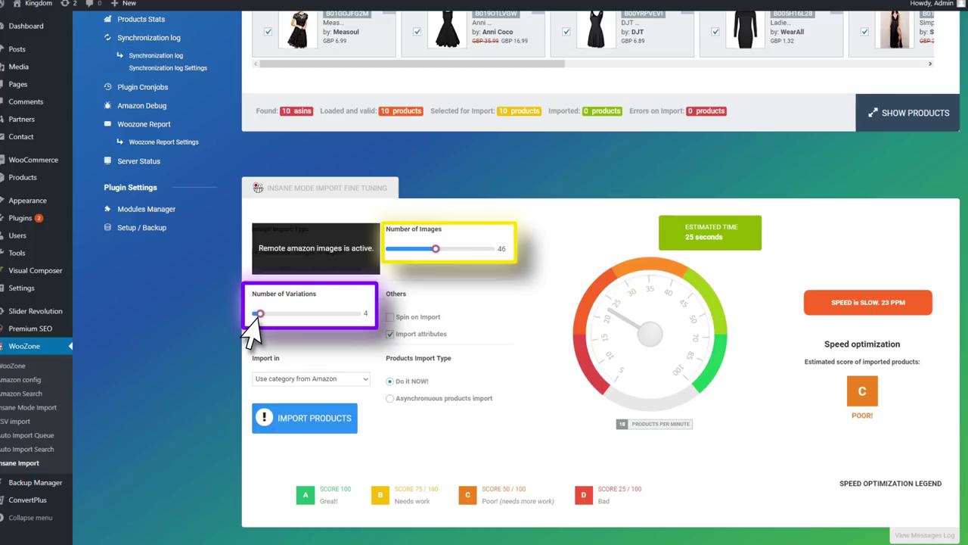
{"action": "left_click", "coordinate": [254, 314]}
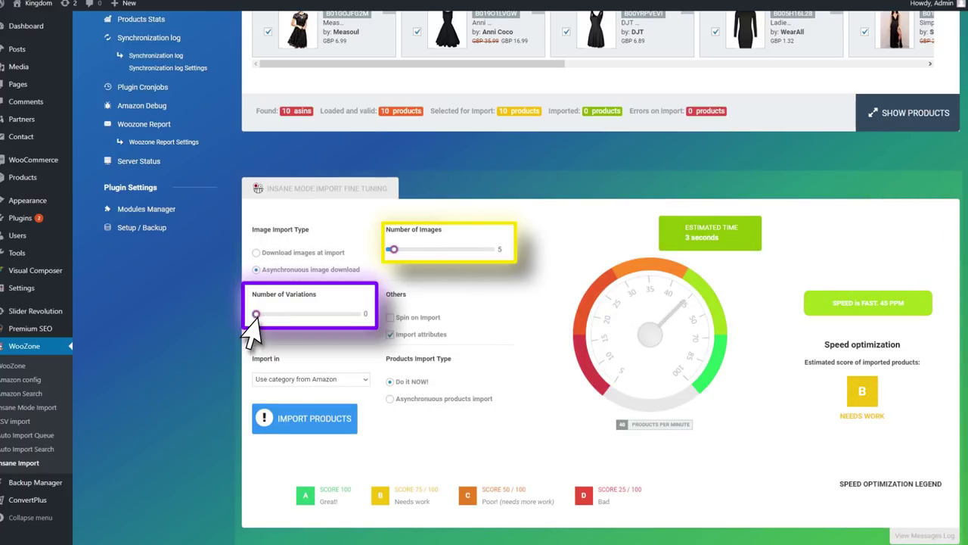
{"action": "left_click", "coordinate": [256, 314]}
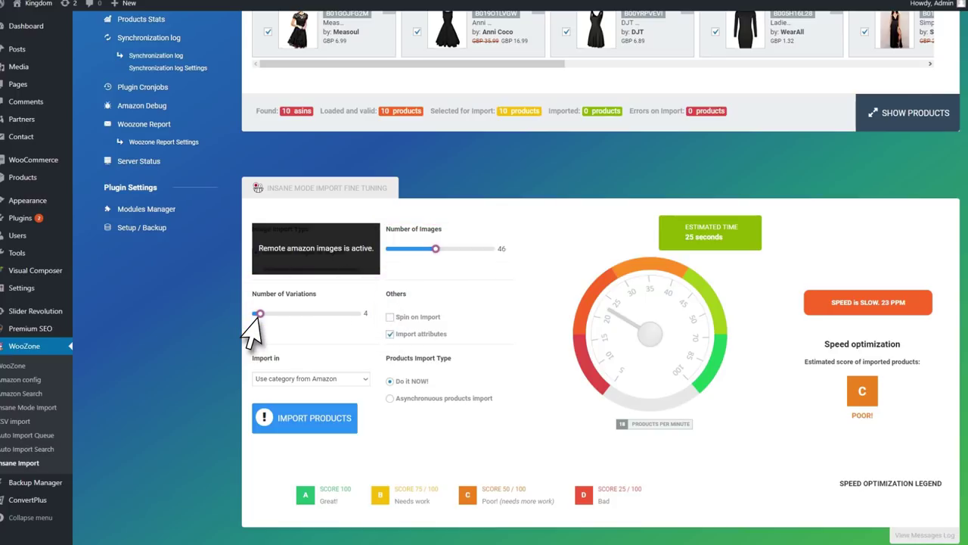
- Bring up the Mass Speed Optimize Products dialog on the Speed Optimization page
{"action": "scroll", "coordinate": [173, 253], "scroll_direction": "up", "scroll_amount": 4}
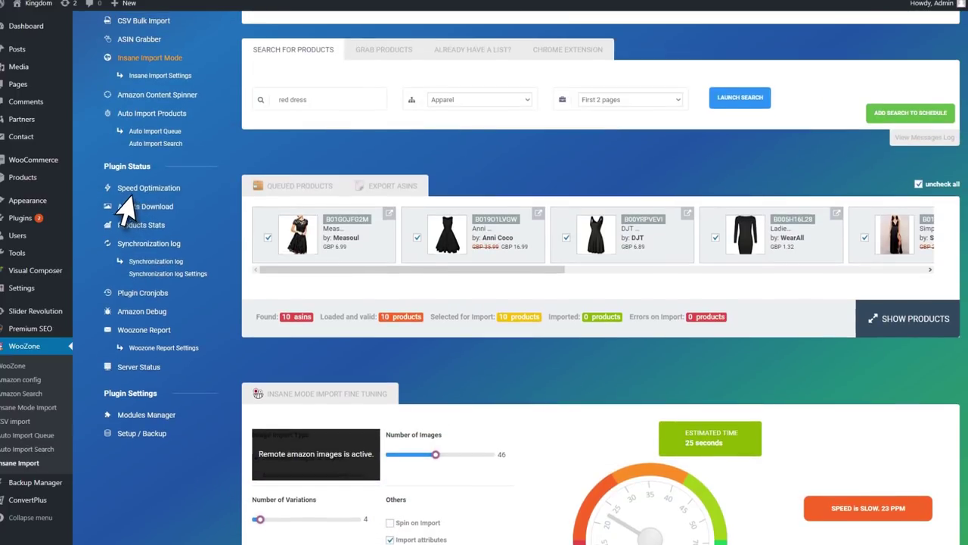
{"action": "left_click", "coordinate": [118, 192]}
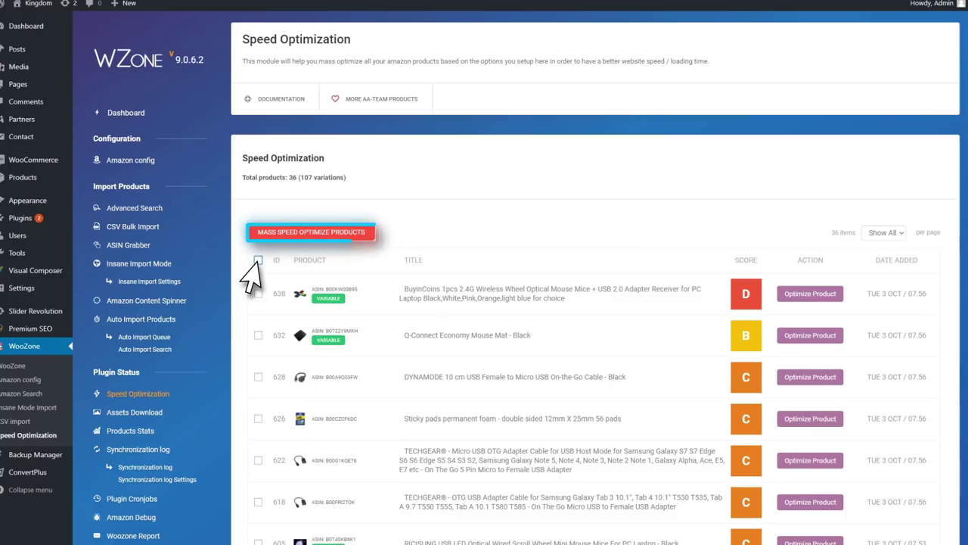
{"action": "left_click", "coordinate": [258, 236]}
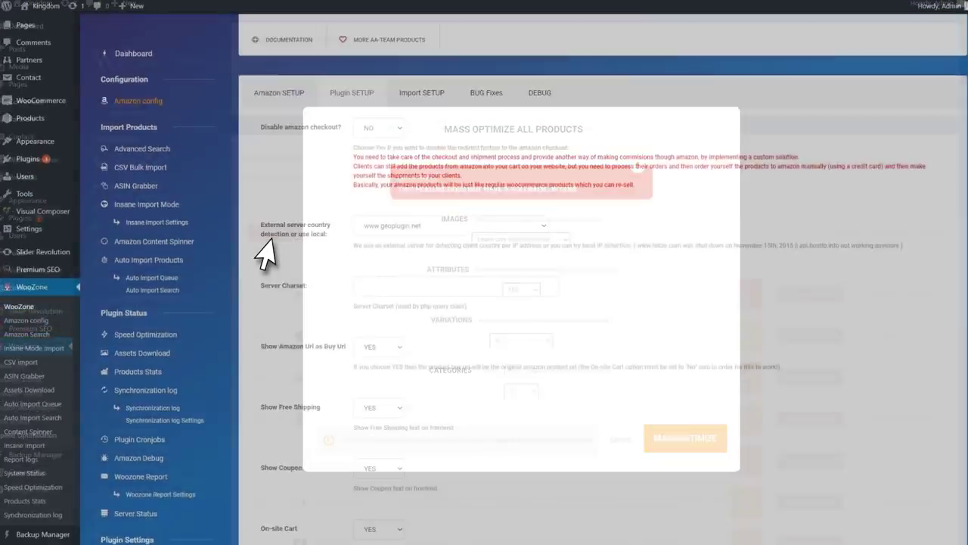
- Place the country availability box Before Add to Cart Button and select another availability country
{"action": "scroll", "coordinate": [265, 256], "scroll_direction": "down", "scroll_amount": 15}
{"action": "scroll", "coordinate": [265, 255], "scroll_direction": "down", "scroll_amount": 4}
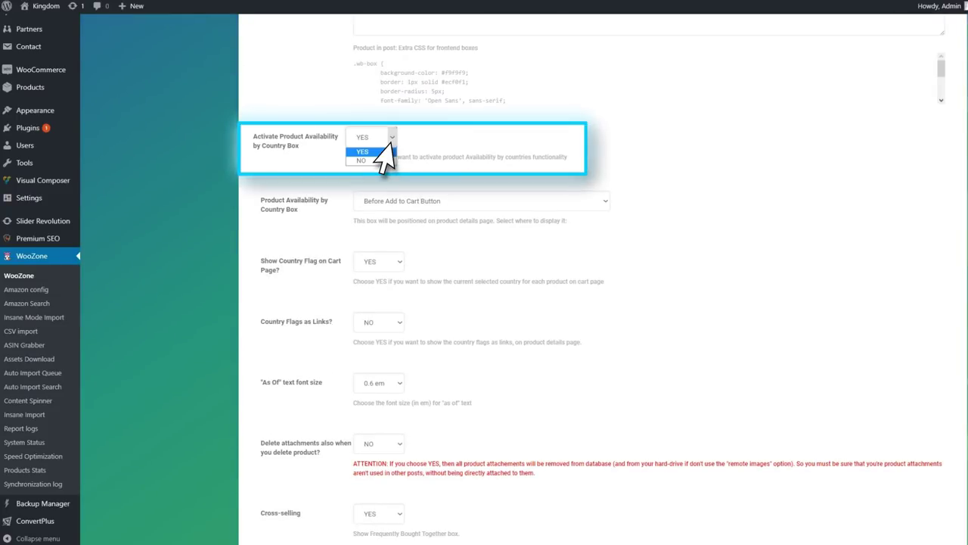
{"action": "left_click", "coordinate": [564, 203]}
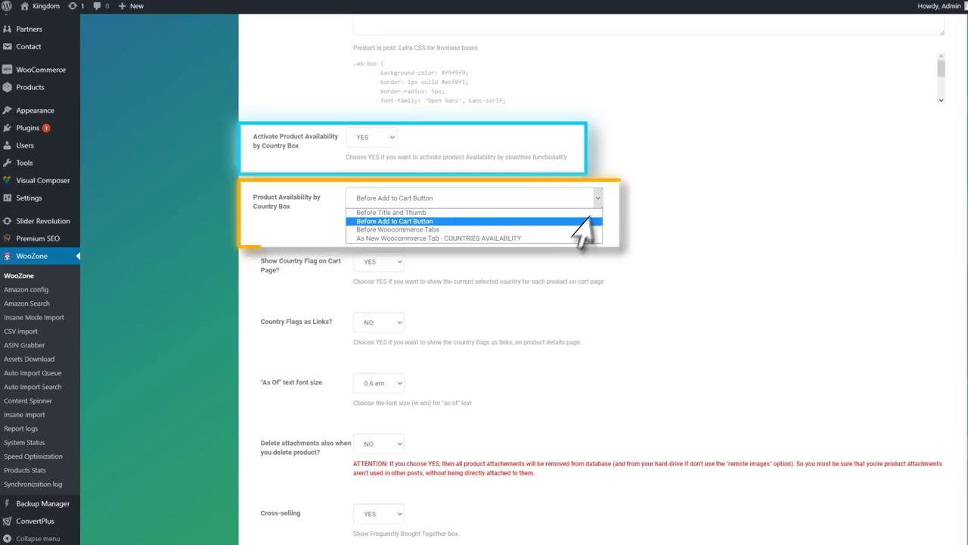
{"action": "left_click", "coordinate": [573, 216]}
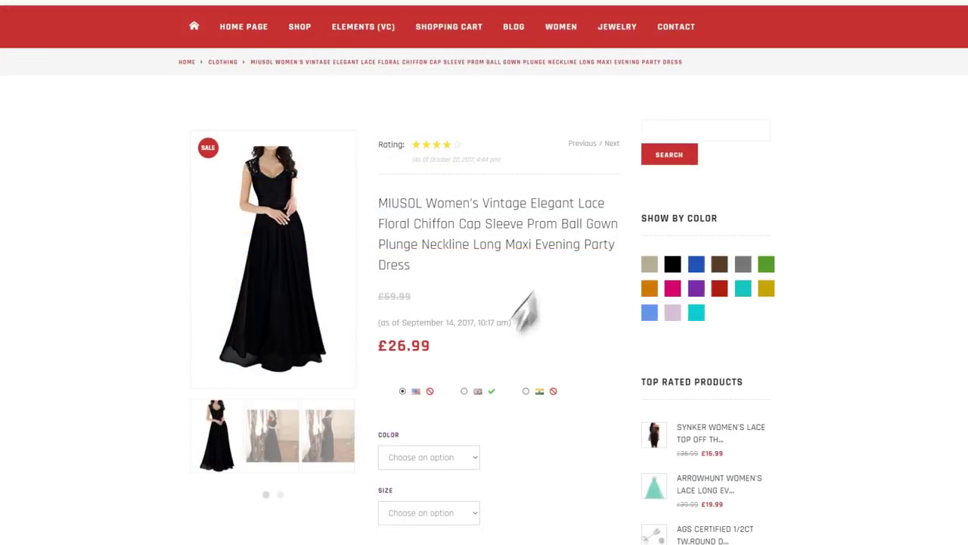
{"action": "left_click", "coordinate": [463, 392]}
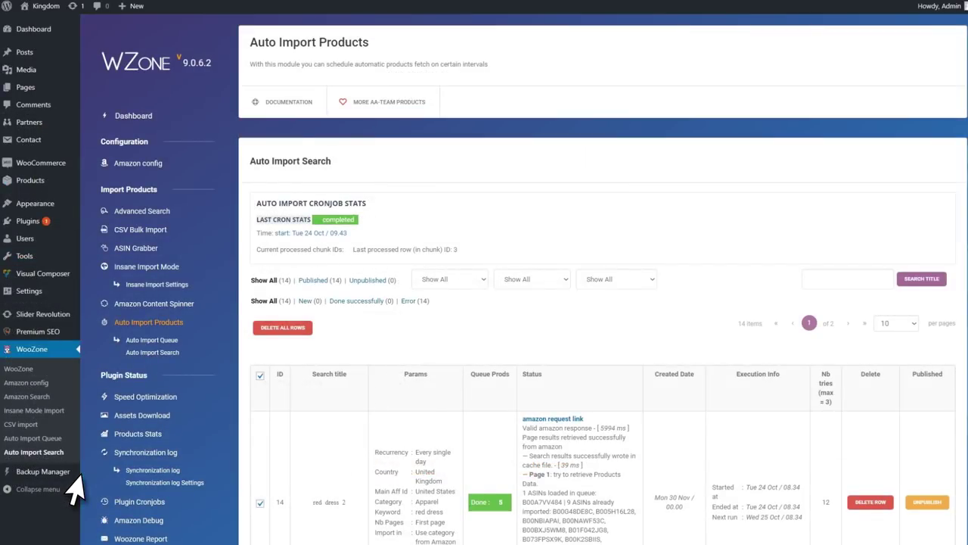
- Open Add Search to Schedule for the red dress search and reach its Import Parameters
{"action": "scroll", "coordinate": [76, 490], "scroll_direction": "down", "scroll_amount": 2}
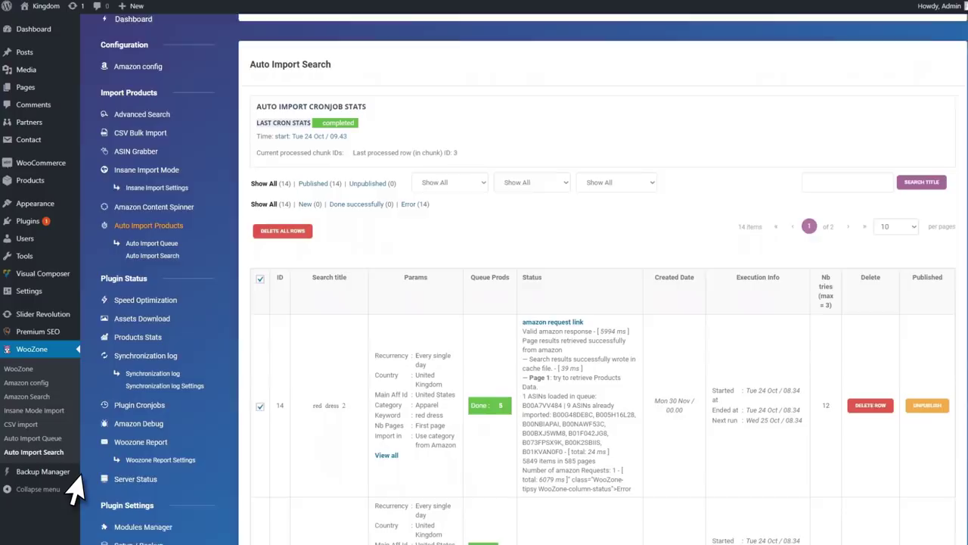
{"action": "scroll", "coordinate": [76, 491], "scroll_direction": "down", "scroll_amount": 3}
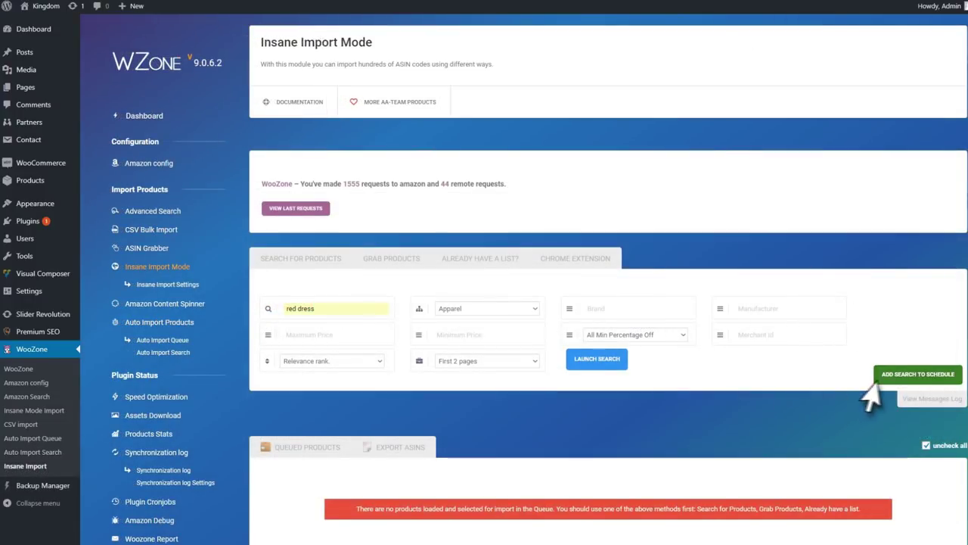
{"action": "left_click", "coordinate": [904, 375]}
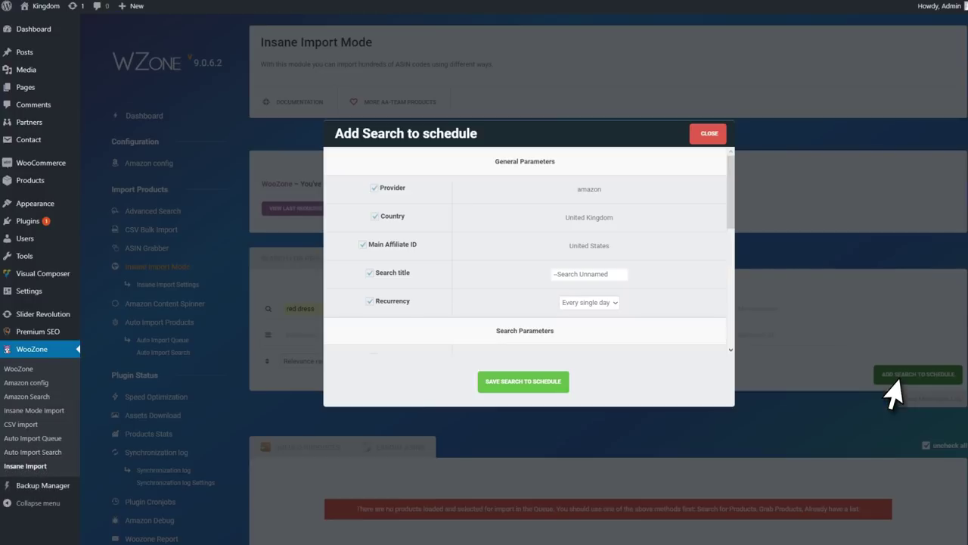
{"action": "scroll", "coordinate": [342, 346], "scroll_direction": "down", "scroll_amount": 3}
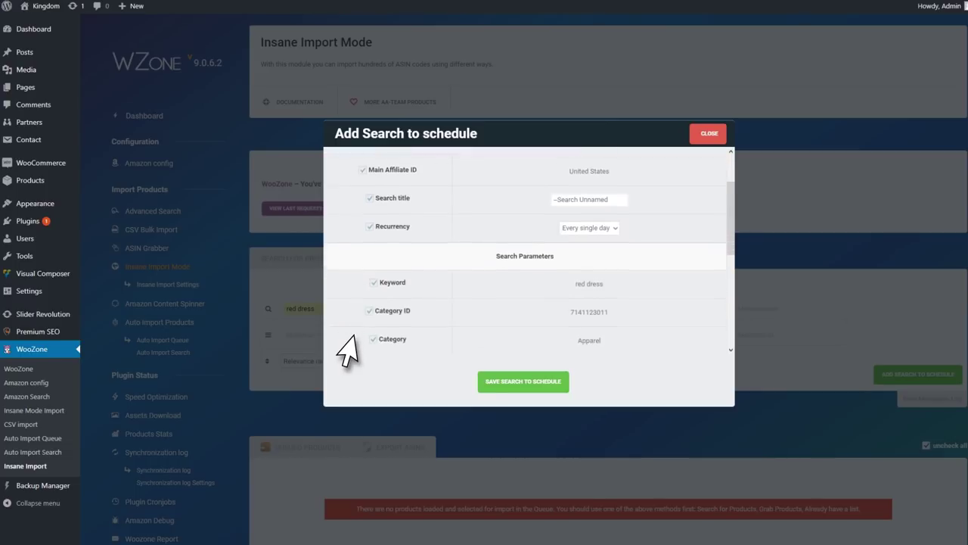
{"action": "scroll", "coordinate": [346, 349], "scroll_direction": "down", "scroll_amount": 5}
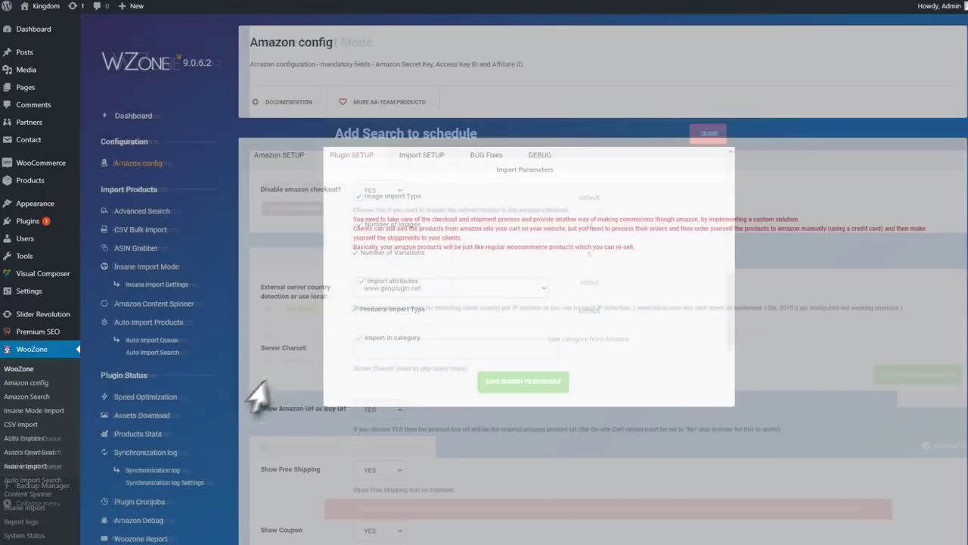
- Move all remote image sizes, shop_thumbnail through large, into the chosen sizes list
{"action": "scroll", "coordinate": [93, 449], "scroll_direction": "down", "scroll_amount": 10}
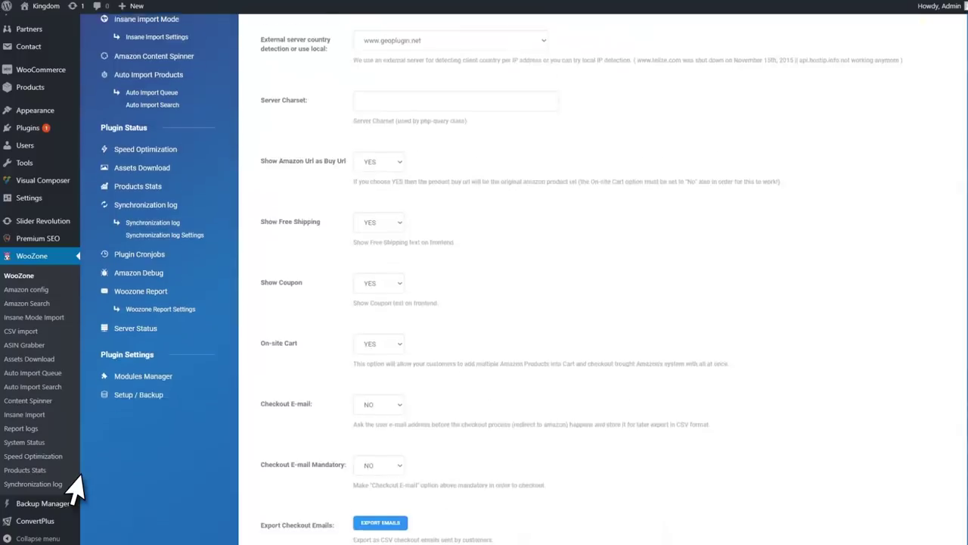
{"action": "scroll", "coordinate": [76, 487], "scroll_direction": "down", "scroll_amount": 12}
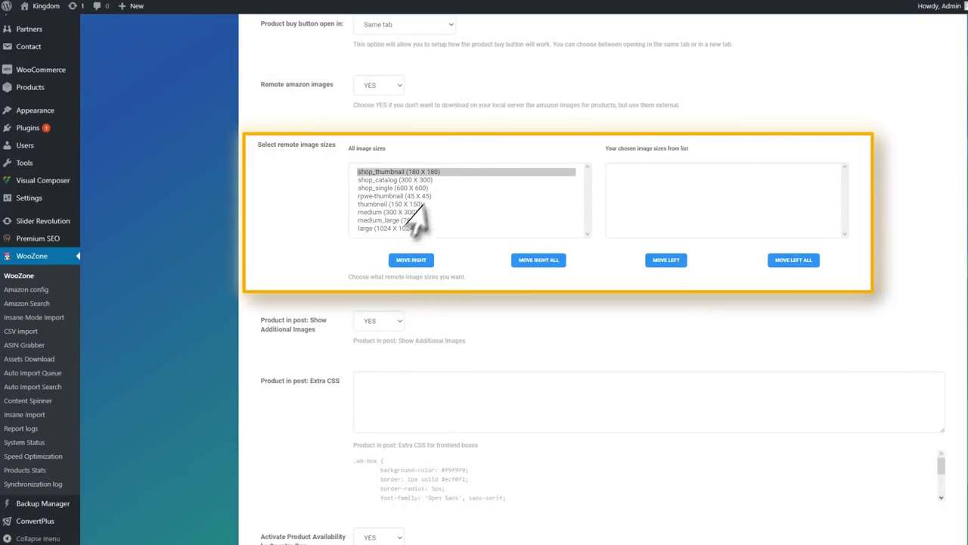
{"action": "left_click", "coordinate": [457, 198], "text": "shift"}
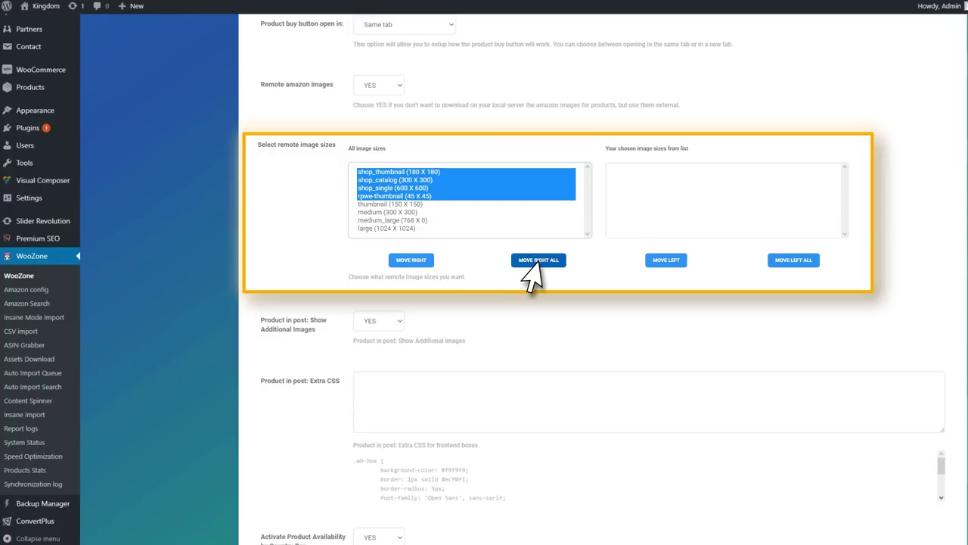
{"action": "left_click", "coordinate": [524, 262]}
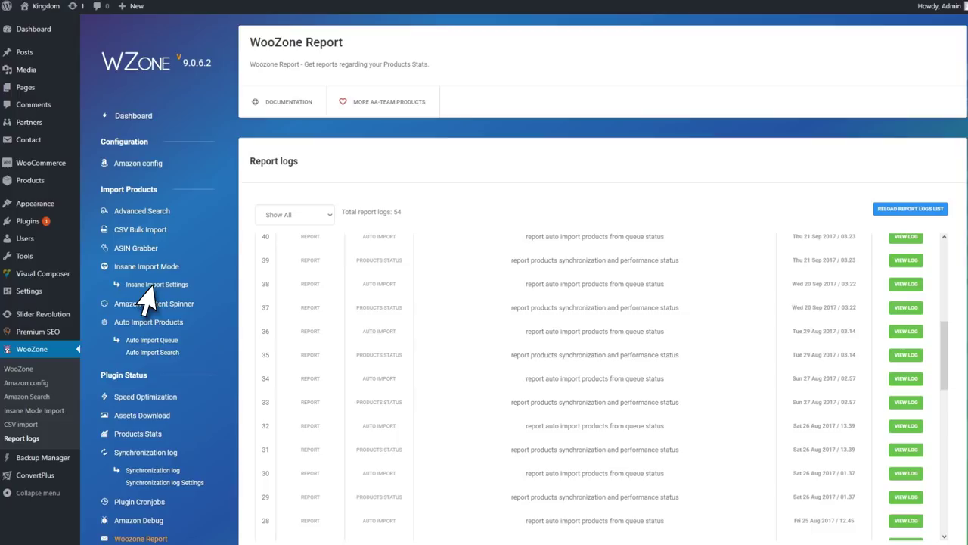
- Open Woozone Report Settings from the WooZone sidebar
{"action": "scroll", "coordinate": [140, 289], "scroll_direction": "down", "scroll_amount": 3}
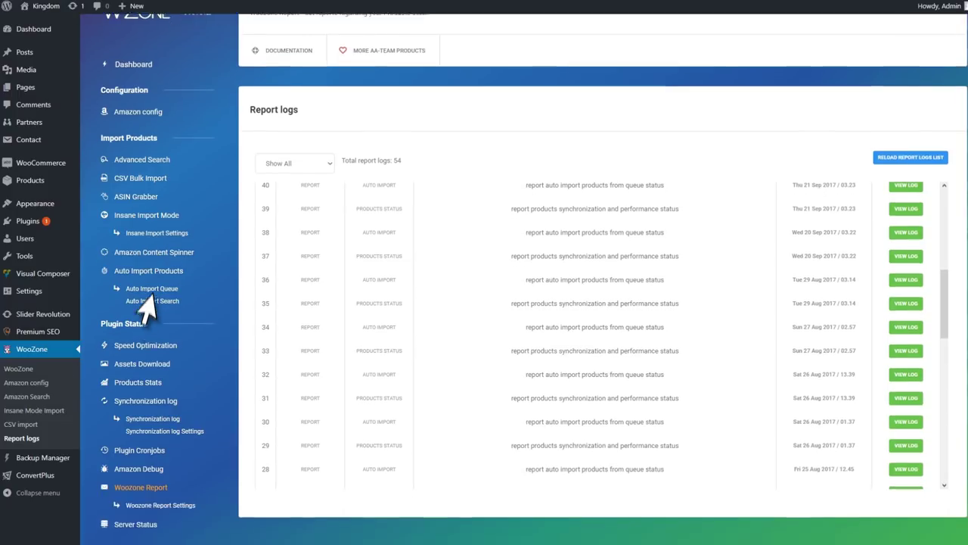
{"action": "left_click", "coordinate": [148, 508]}
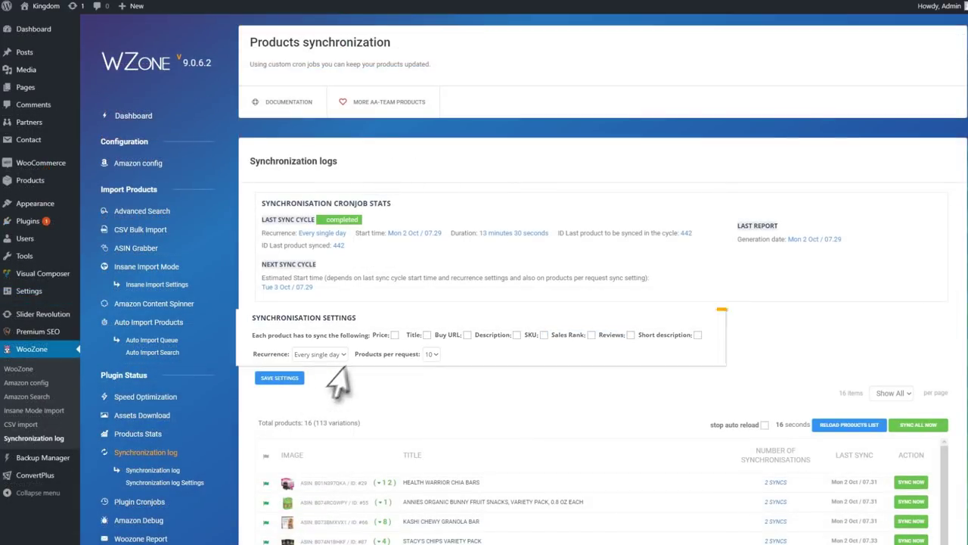
- Tick Price, Title, Buy URL and Description under Synchronisation Settings
{"action": "left_click", "coordinate": [394, 334]}
{"action": "left_click", "coordinate": [427, 334]}
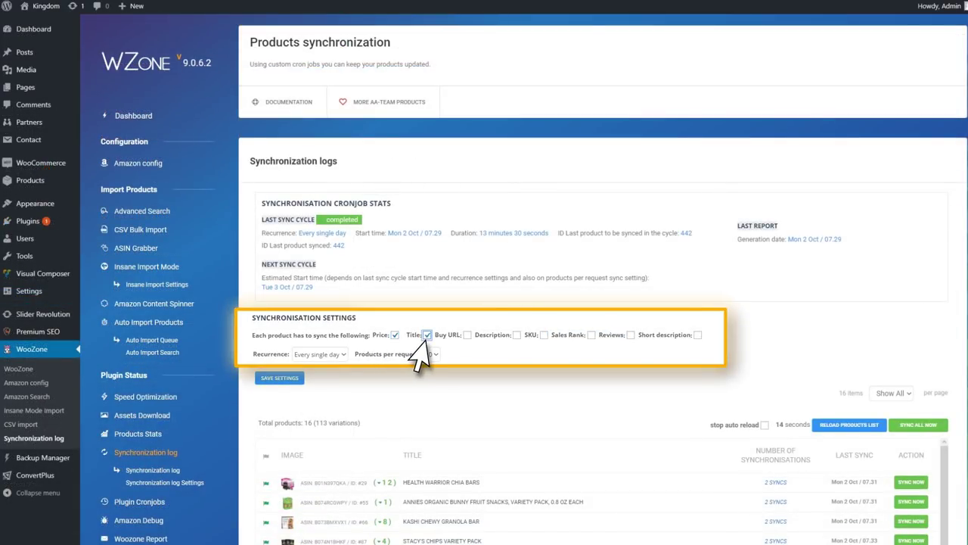
{"action": "left_click", "coordinate": [467, 335]}
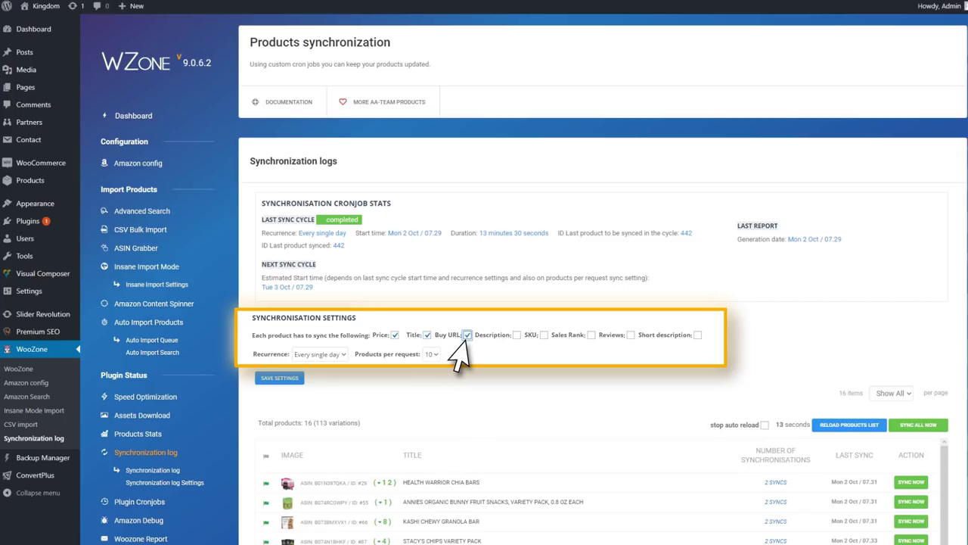
{"action": "left_click", "coordinate": [516, 334]}
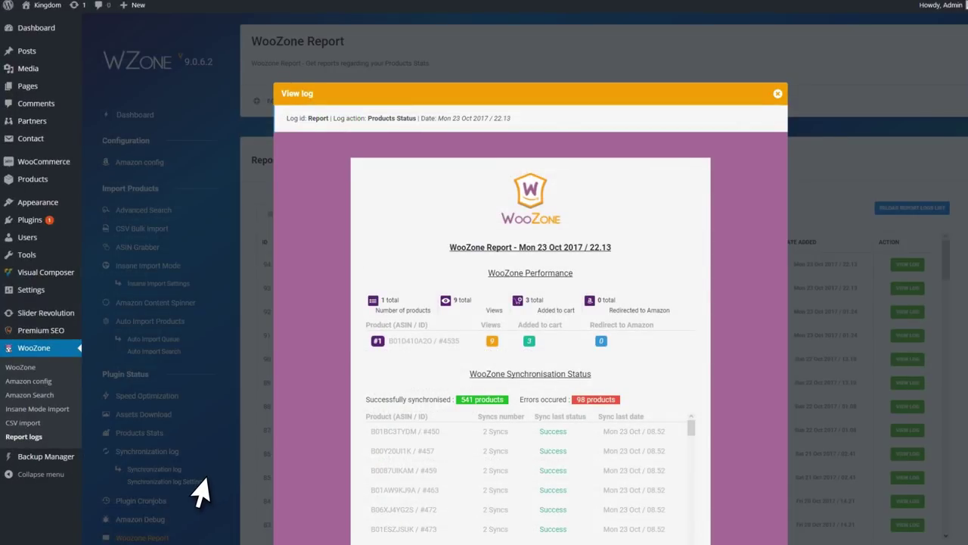
{"action": "scroll", "coordinate": [201, 491], "scroll_direction": "down", "scroll_amount": 2}
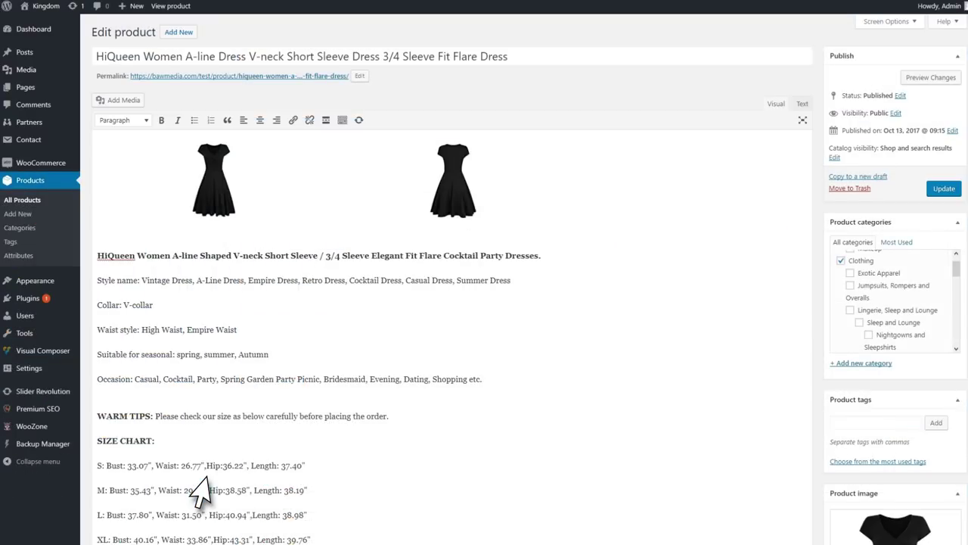
- Show the HiQueen dress's variations and choose Grey 3-4 Sleeve in its Color dropdown
{"action": "scroll", "coordinate": [200, 491], "scroll_direction": "down", "scroll_amount": 3}
{"action": "scroll", "coordinate": [191, 478], "scroll_direction": "down", "scroll_amount": 10}
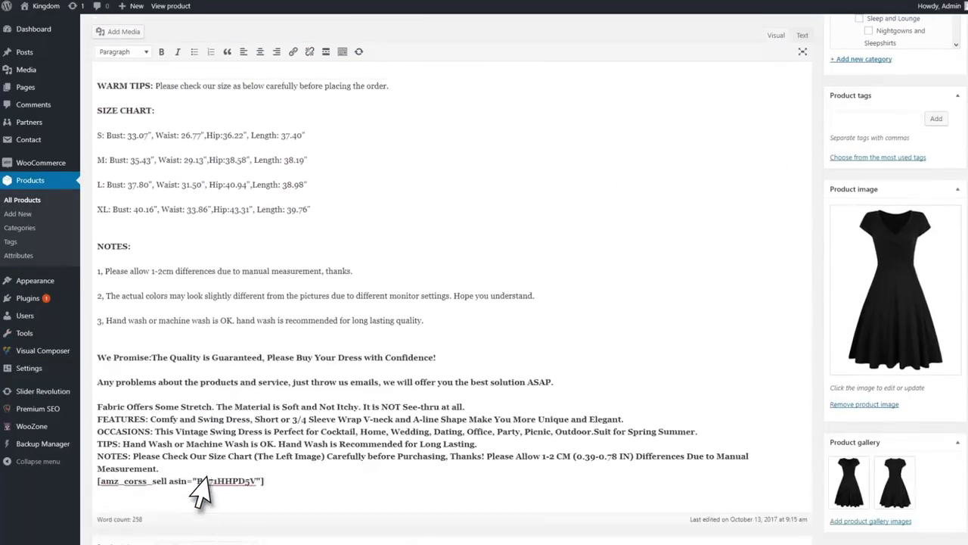
{"action": "left_click", "coordinate": [160, 294]}
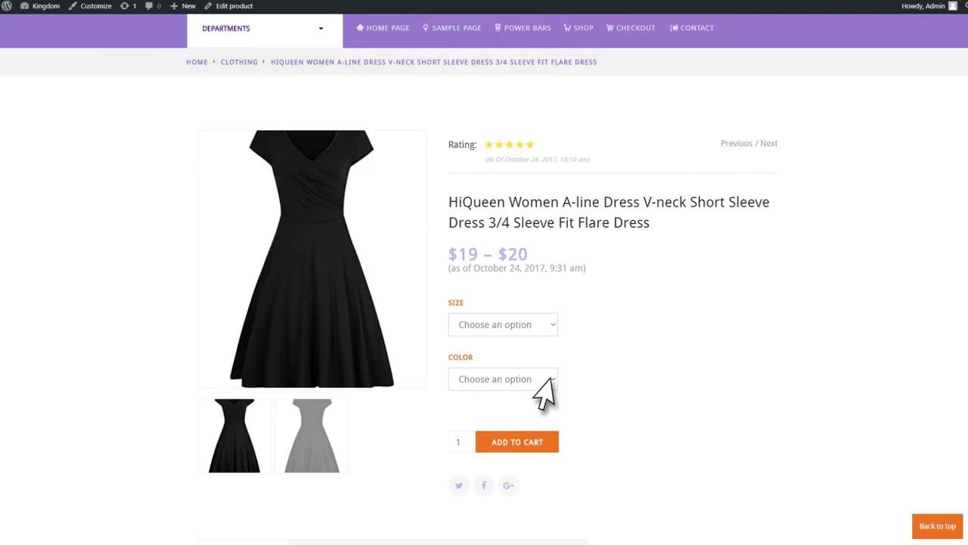
{"action": "left_click", "coordinate": [542, 380]}
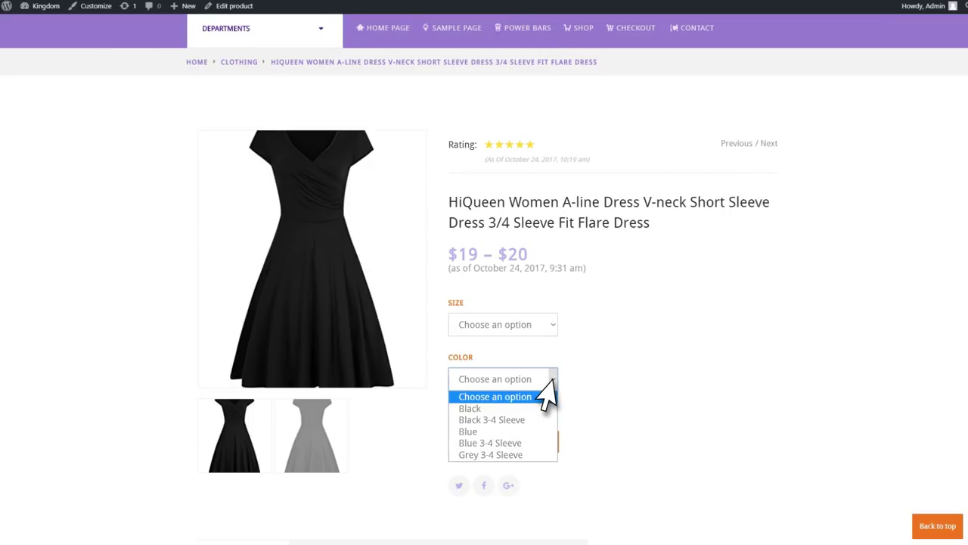
{"action": "left_click", "coordinate": [532, 454]}
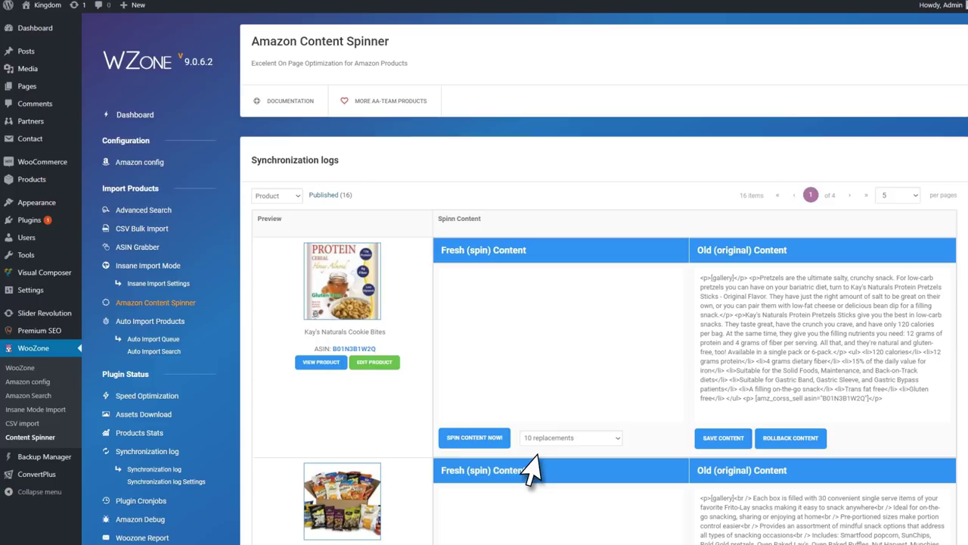
- Run Spin Content Now on the Cookie Bites, Frito-Lay lunch box and Pretzel Crisps products
{"action": "left_click", "coordinate": [479, 446]}
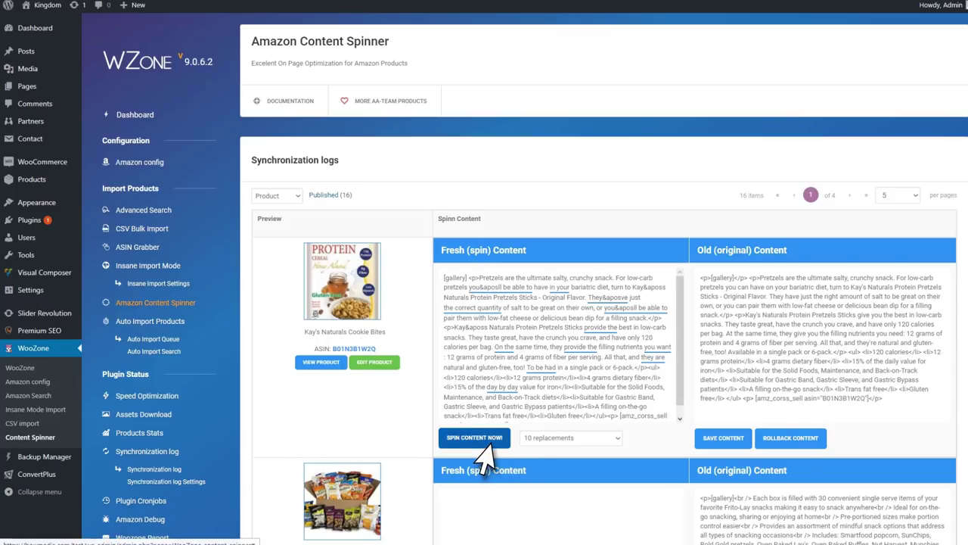
{"action": "scroll", "coordinate": [478, 446], "scroll_direction": "down", "scroll_amount": 3}
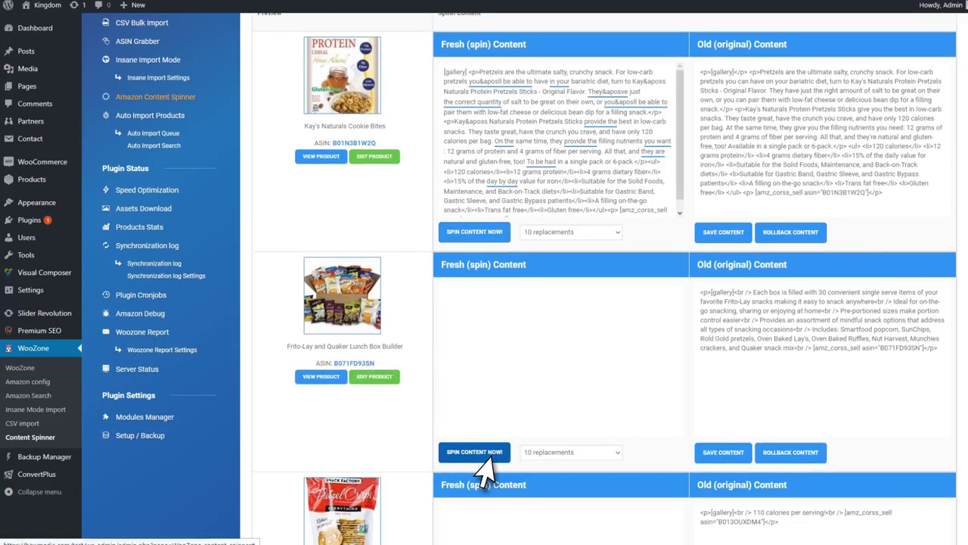
{"action": "left_click", "coordinate": [478, 453]}
{"action": "scroll", "coordinate": [478, 458], "scroll_direction": "down", "scroll_amount": 4}
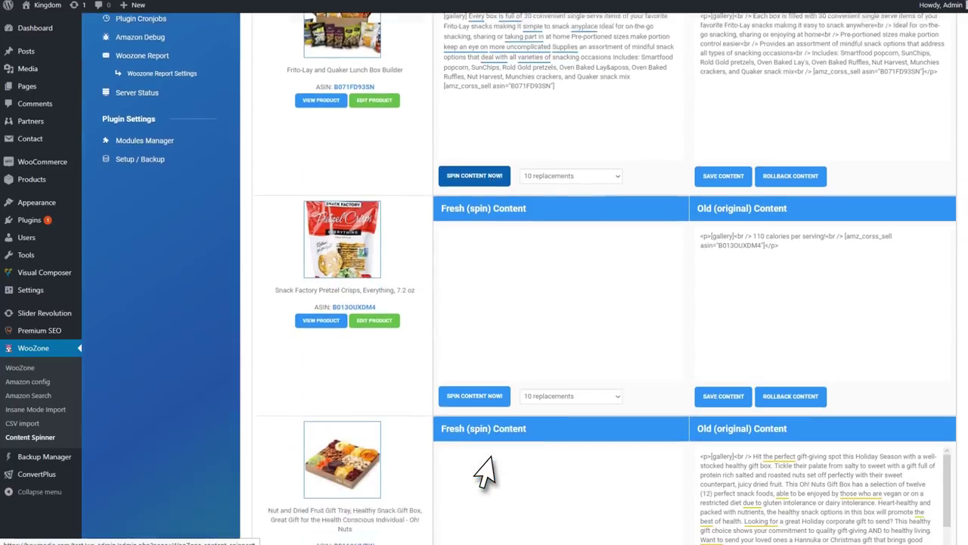
{"action": "left_click", "coordinate": [477, 369]}
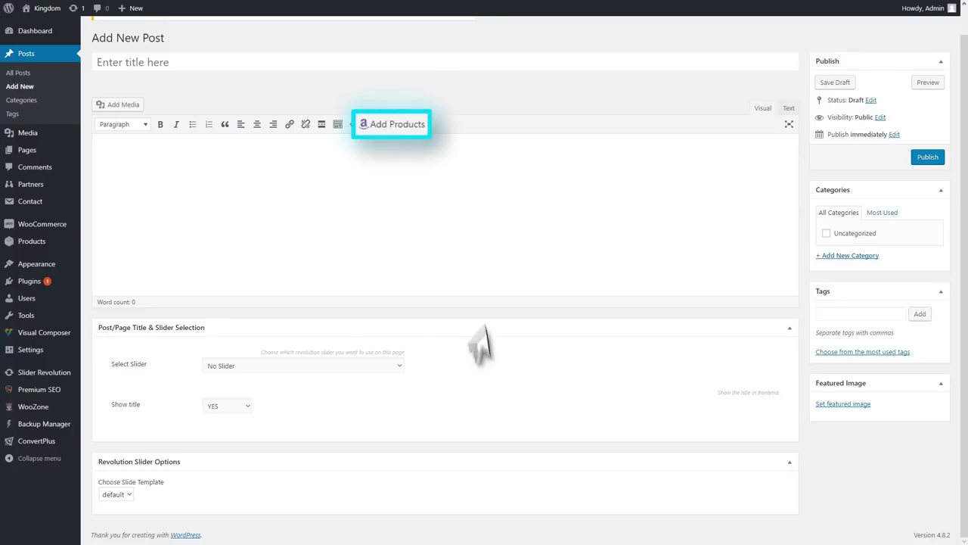
- Insert the Lebby product (B01NCXLR9X) into the post through the Add Products picker
{"action": "left_click", "coordinate": [391, 126]}
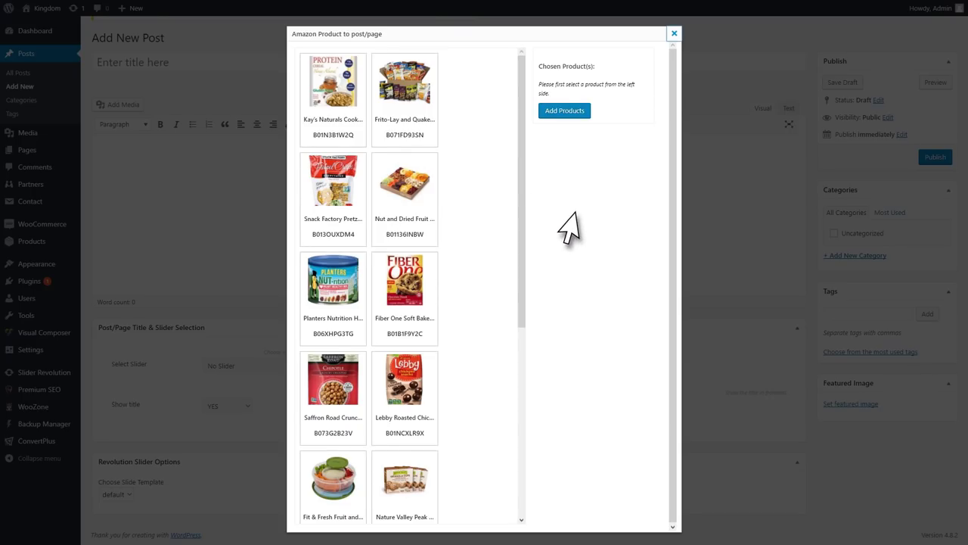
{"action": "scroll", "coordinate": [382, 141], "scroll_direction": "down", "scroll_amount": 3}
{"action": "left_click", "coordinate": [389, 151]}
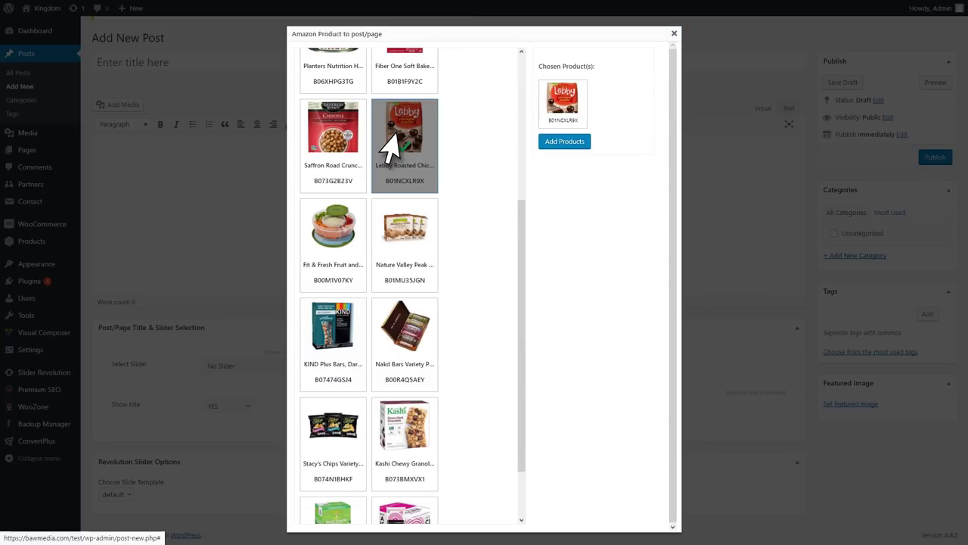
{"action": "left_click", "coordinate": [558, 142]}
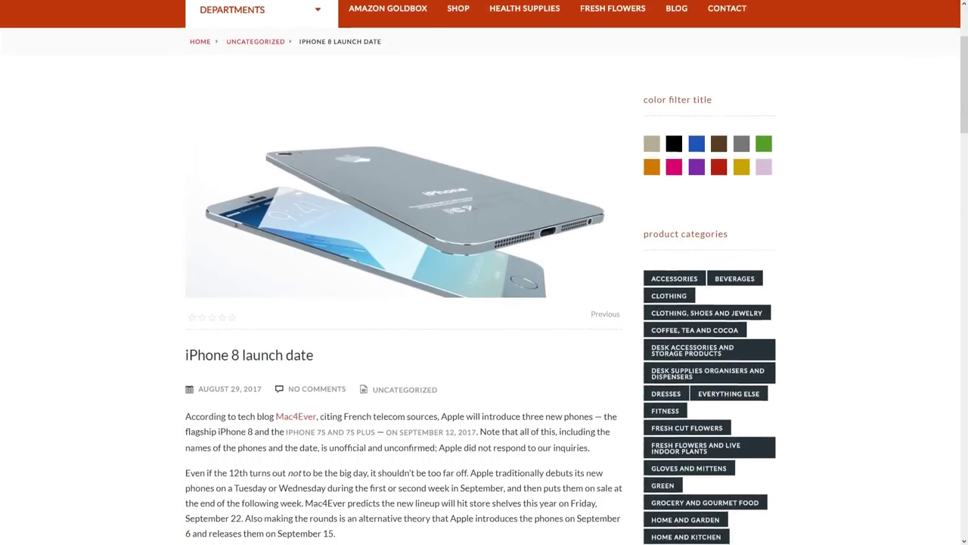
- Scroll down the iPhone 8 launch date post to the flower bouquet product box
{"action": "scroll", "coordinate": [484, 272], "scroll_direction": "down", "scroll_amount": 3}
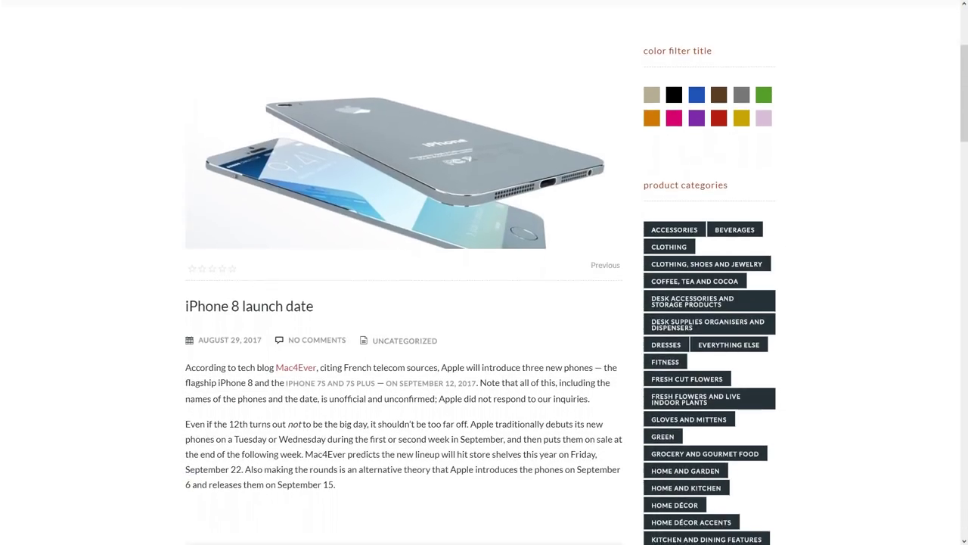
{"action": "scroll", "coordinate": [484, 273], "scroll_direction": "down", "scroll_amount": 3}
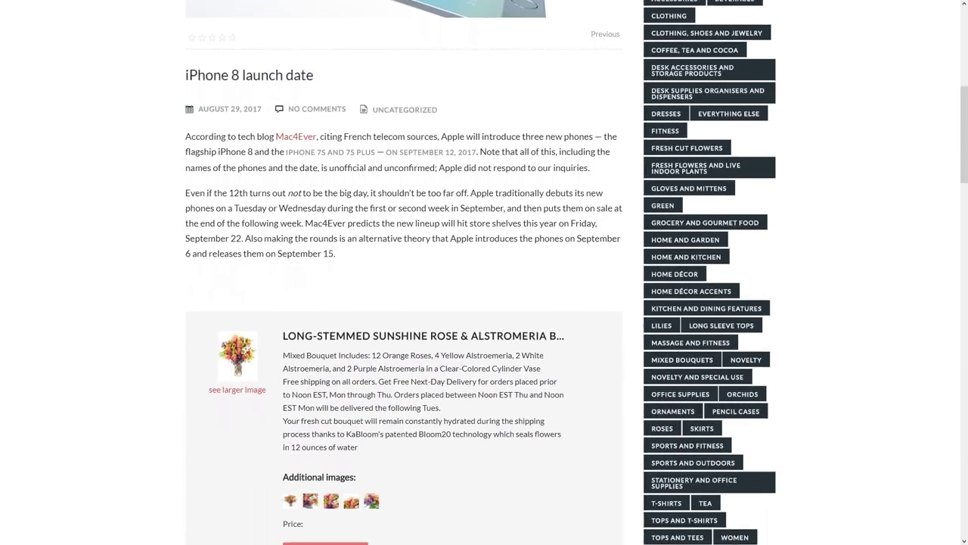
{"action": "scroll", "coordinate": [484, 272], "scroll_direction": "down", "scroll_amount": 2}
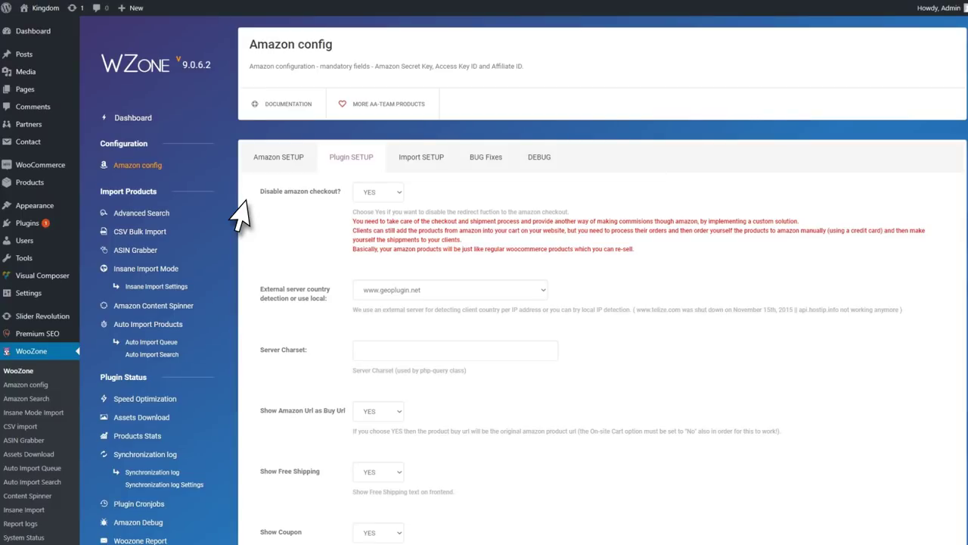
- Review the checkout settings, keeping On-site Cart at YES and checking the Show Coupon options
{"action": "scroll", "coordinate": [240, 218], "scroll_direction": "down", "scroll_amount": 5}
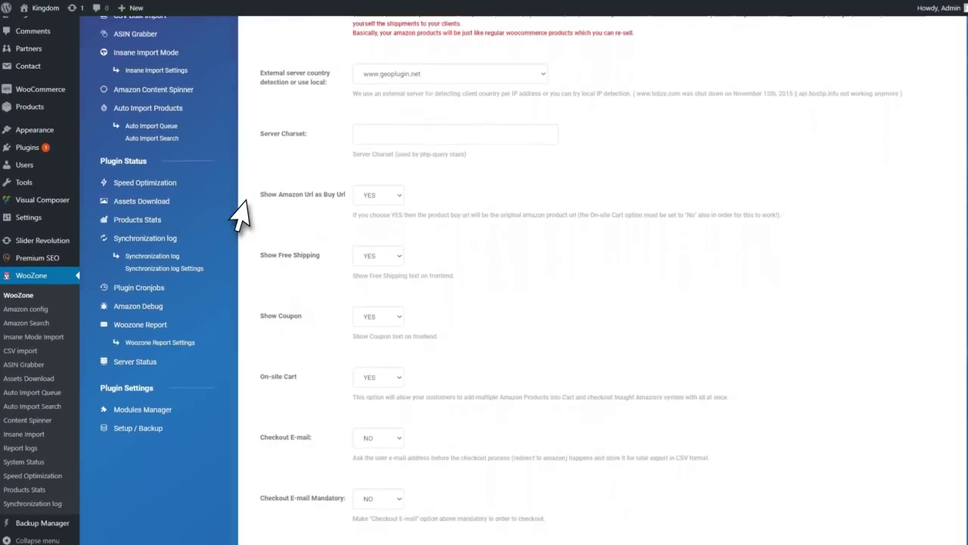
{"action": "scroll", "coordinate": [241, 218], "scroll_direction": "down", "scroll_amount": 1}
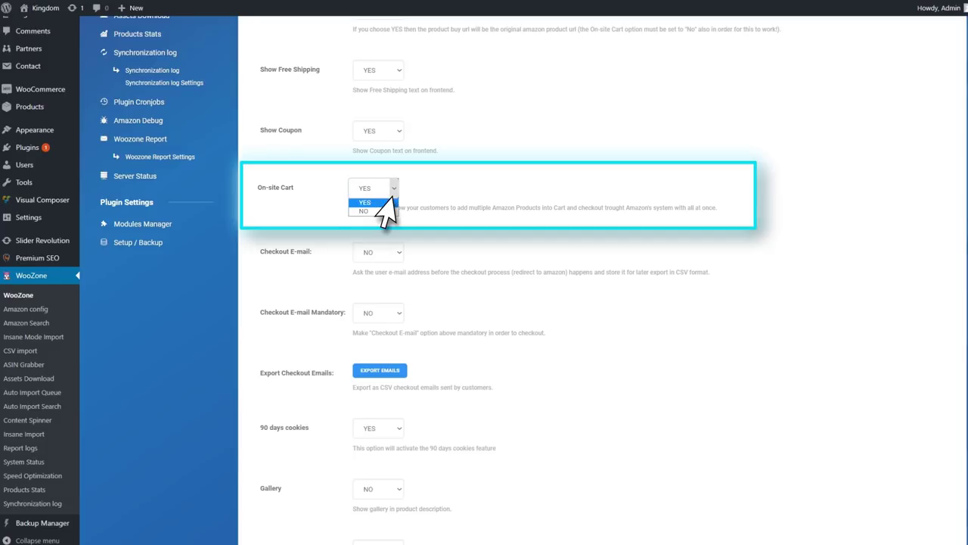
{"action": "left_click", "coordinate": [386, 202]}
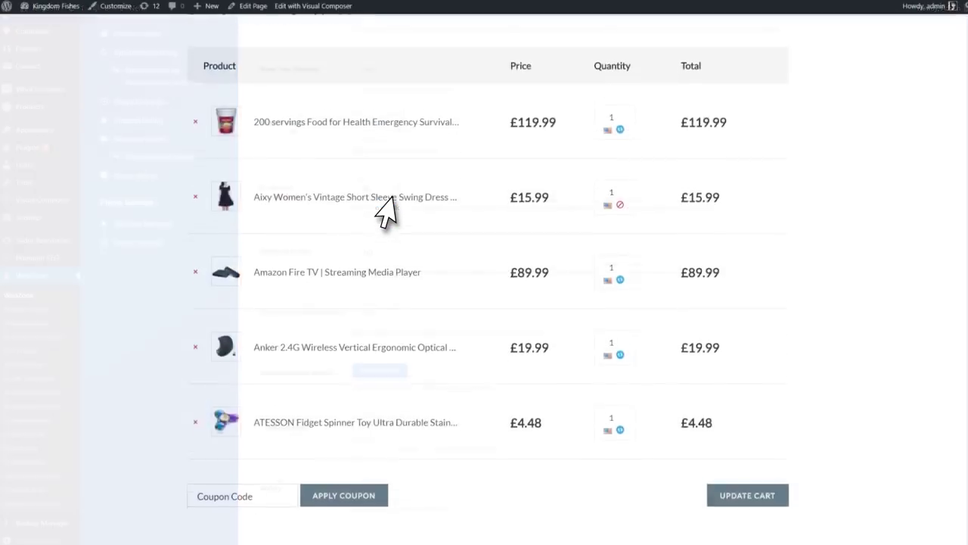
{"action": "scroll", "coordinate": [386, 212], "scroll_direction": "down", "scroll_amount": 3}
{"action": "left_click", "coordinate": [282, 482]}
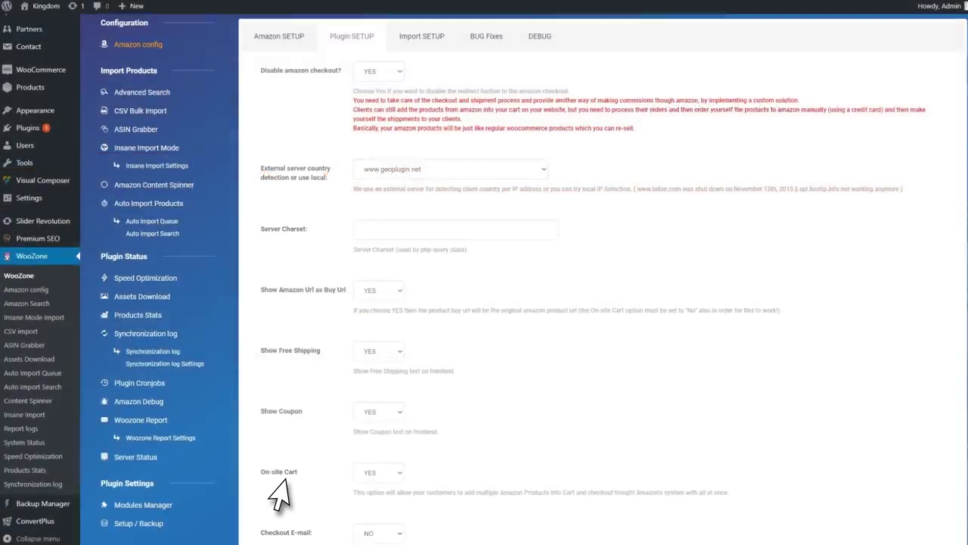
{"action": "scroll", "coordinate": [331, 416], "scroll_direction": "down", "scroll_amount": 3}
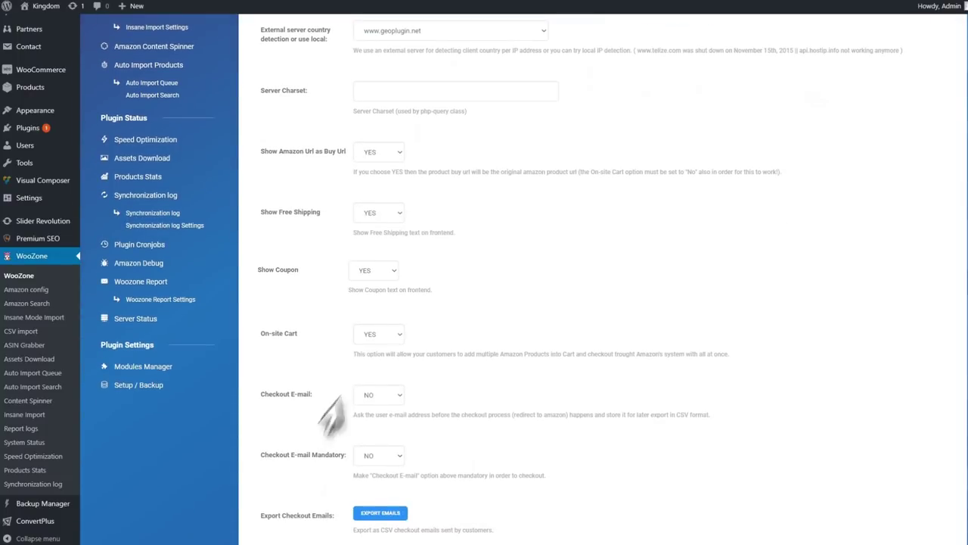
{"action": "left_click", "coordinate": [391, 271]}
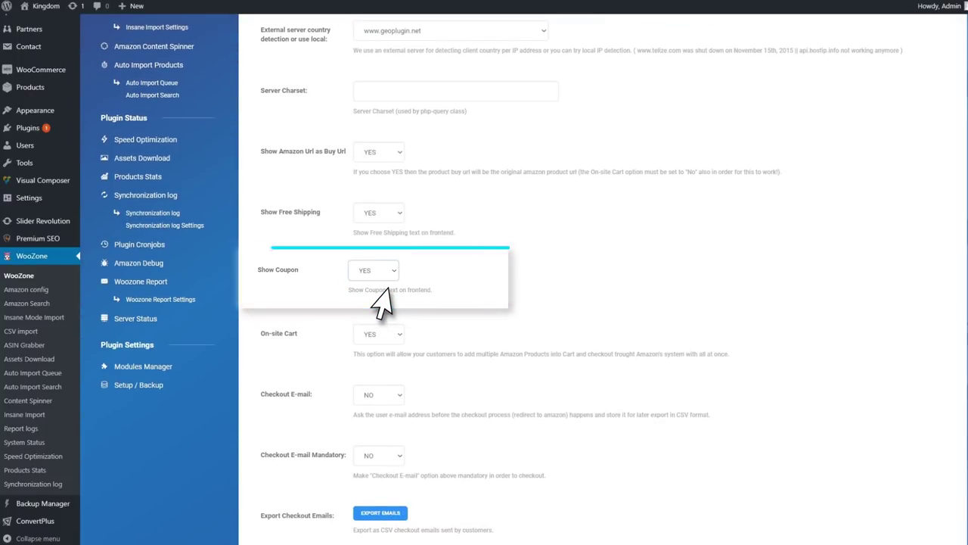
- Set the 90 days cookies option to NO
{"action": "scroll", "coordinate": [382, 302], "scroll_direction": "down", "scroll_amount": 4}
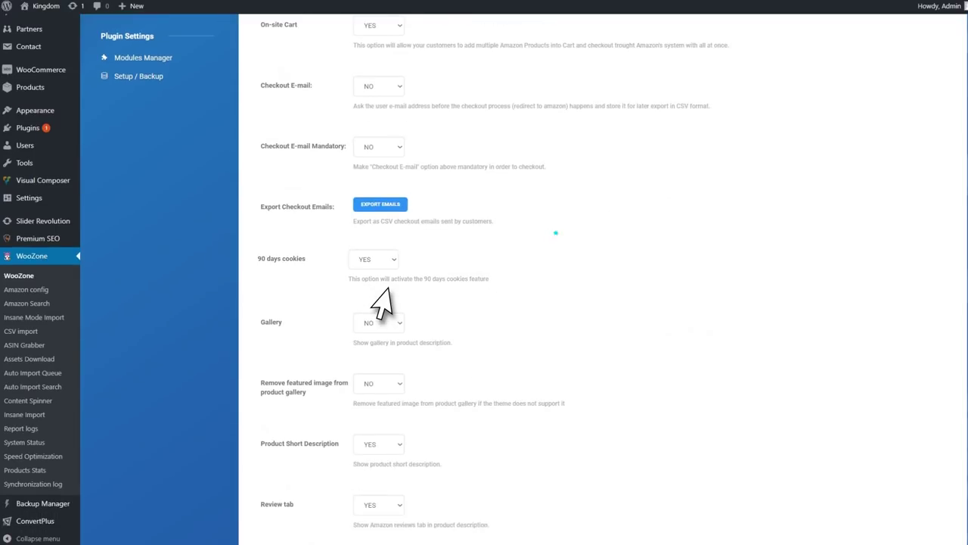
{"action": "left_click", "coordinate": [378, 263]}
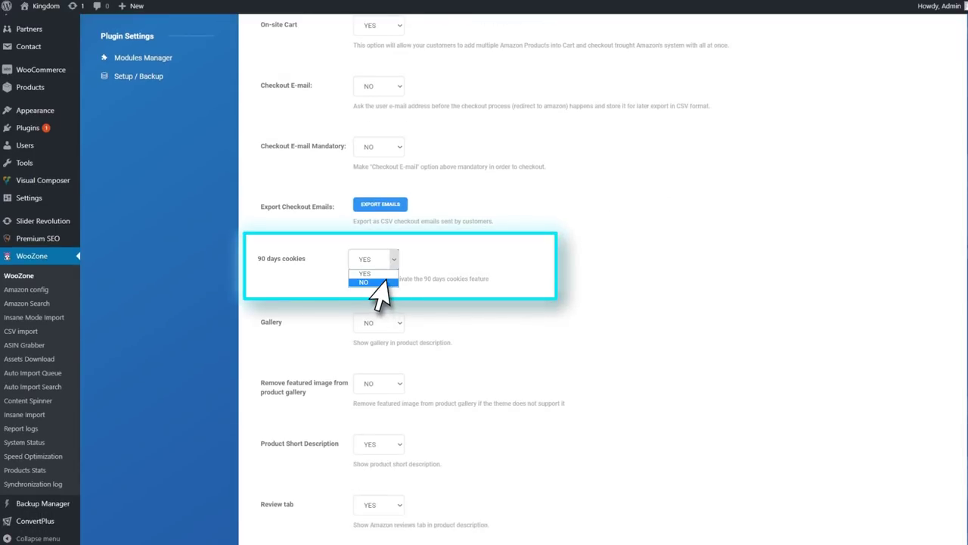
{"action": "left_click", "coordinate": [367, 281]}
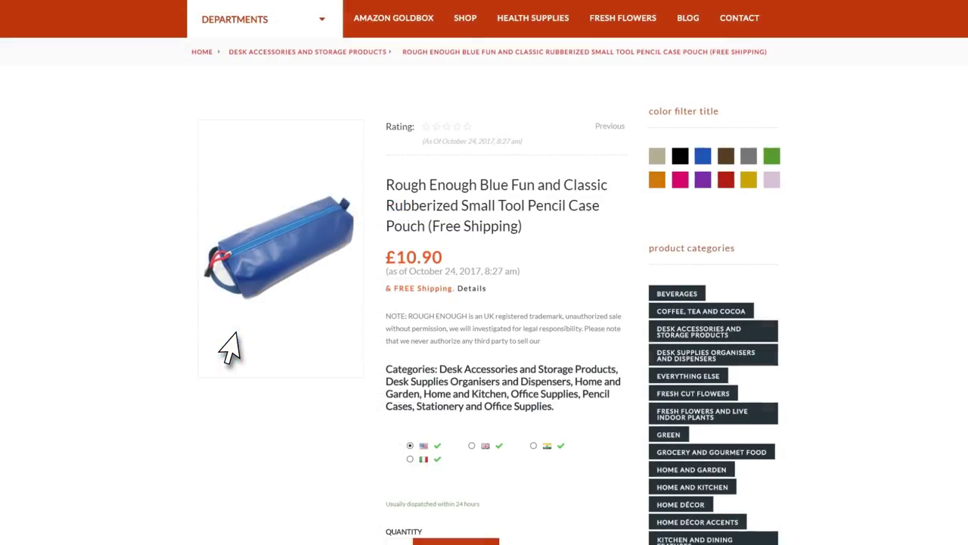
- Select the UK flag for the blue pencil case product, then scroll further down the page
{"action": "scroll", "coordinate": [230, 348], "scroll_direction": "down", "scroll_amount": 3}
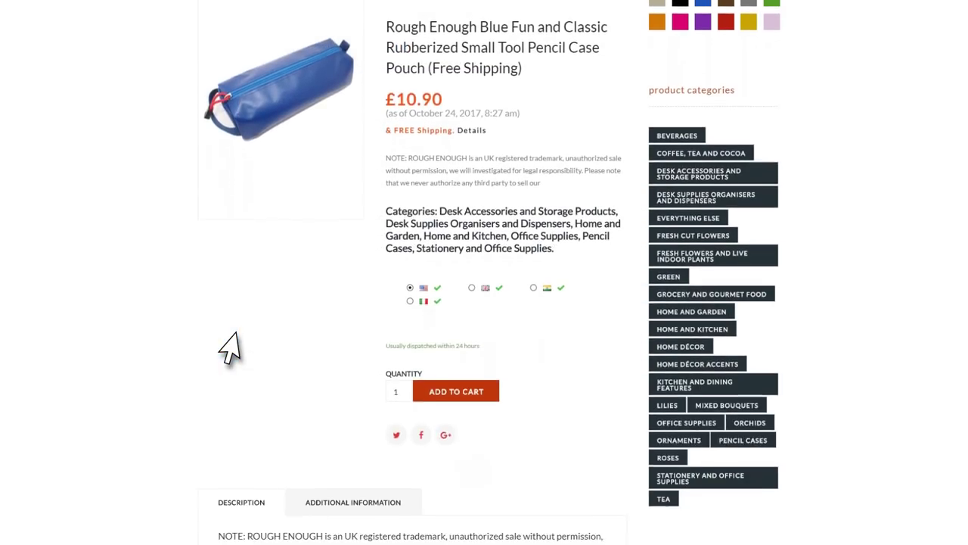
{"action": "left_click", "coordinate": [469, 285]}
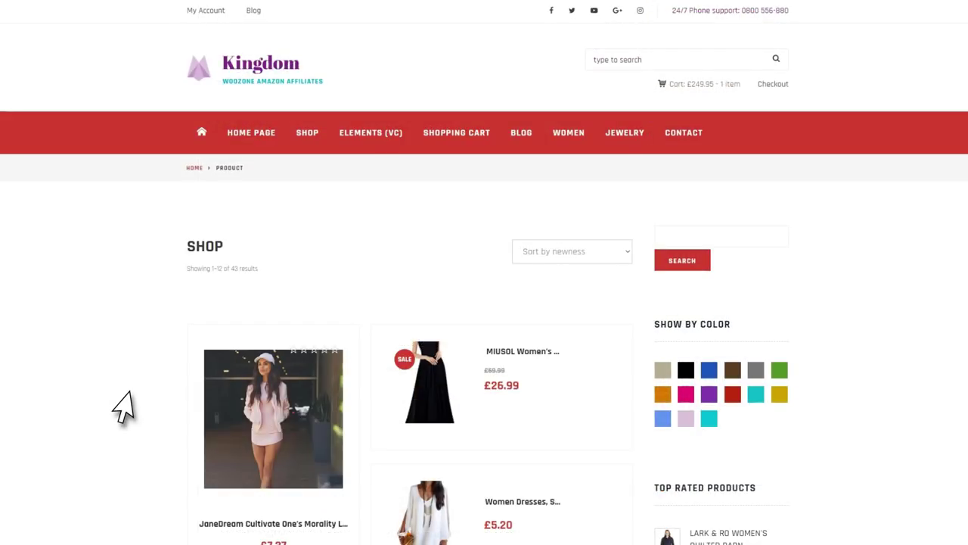
{"action": "scroll", "coordinate": [123, 409], "scroll_direction": "down", "scroll_amount": 2}
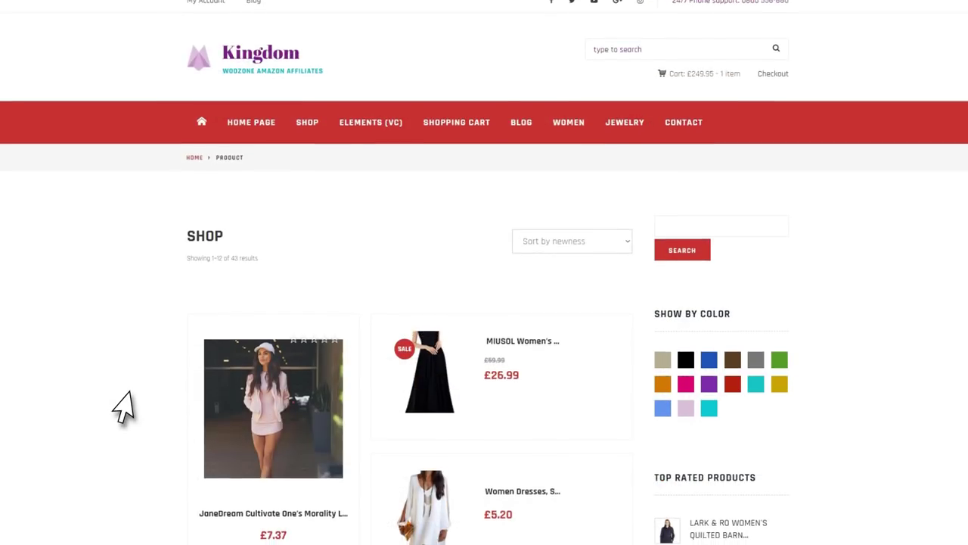
{"action": "scroll", "coordinate": [123, 408], "scroll_direction": "down", "scroll_amount": 3}
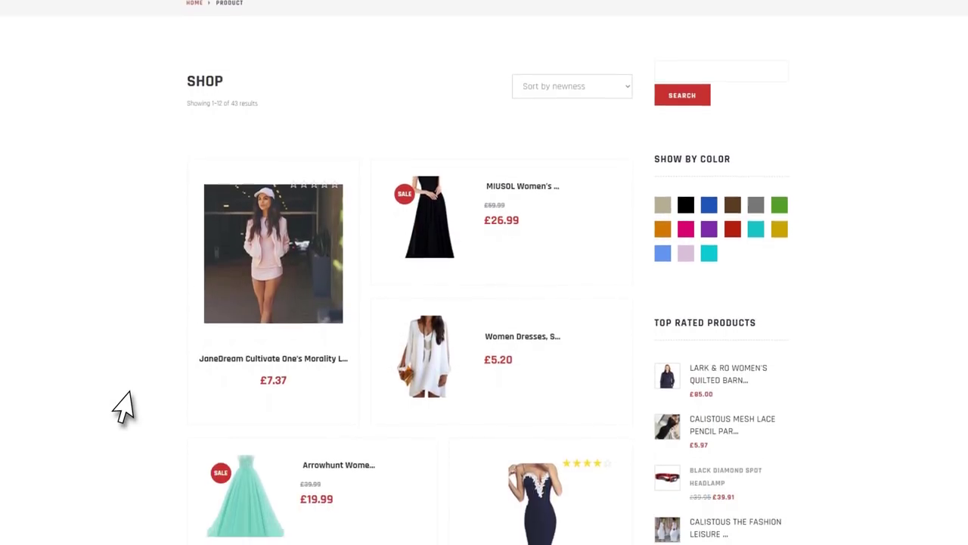
{"action": "scroll", "coordinate": [123, 408], "scroll_direction": "down", "scroll_amount": 3}
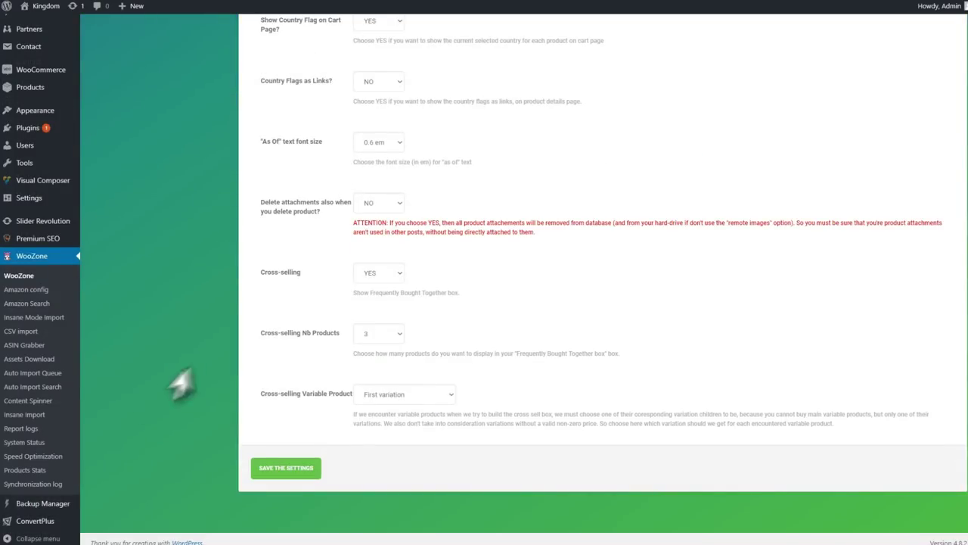
- Set Cross-selling to NO and scroll on through the settings
{"action": "left_click", "coordinate": [387, 275]}
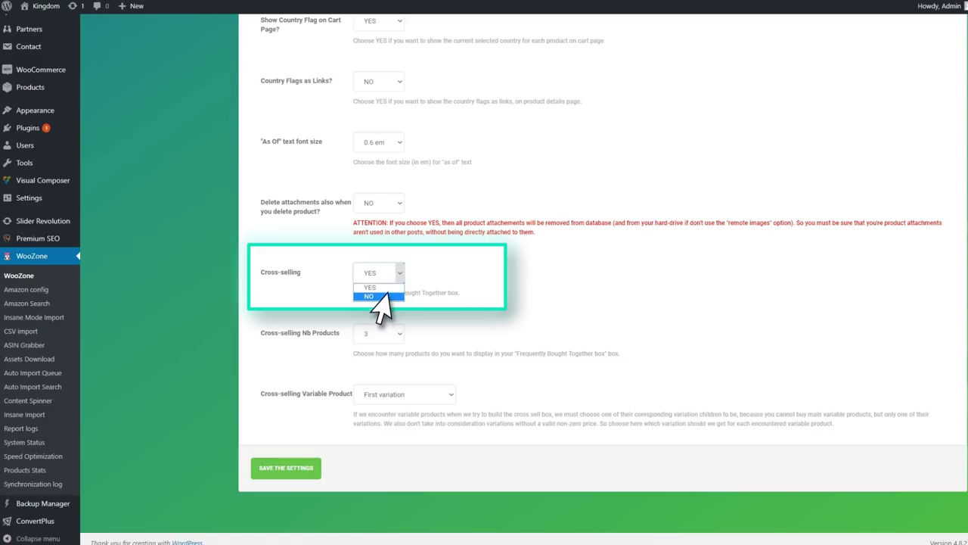
{"action": "left_click", "coordinate": [374, 295]}
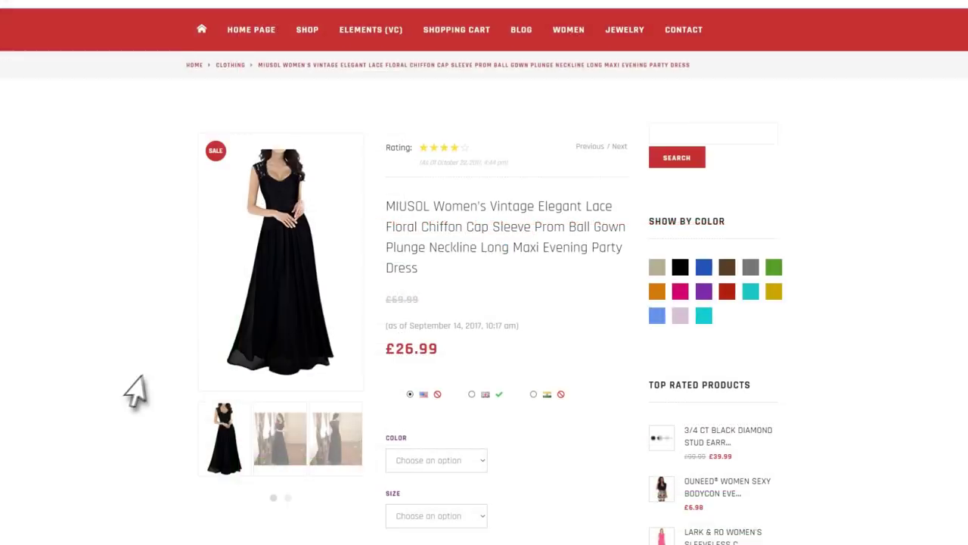
{"action": "scroll", "coordinate": [118, 397], "scroll_direction": "down", "scroll_amount": 3}
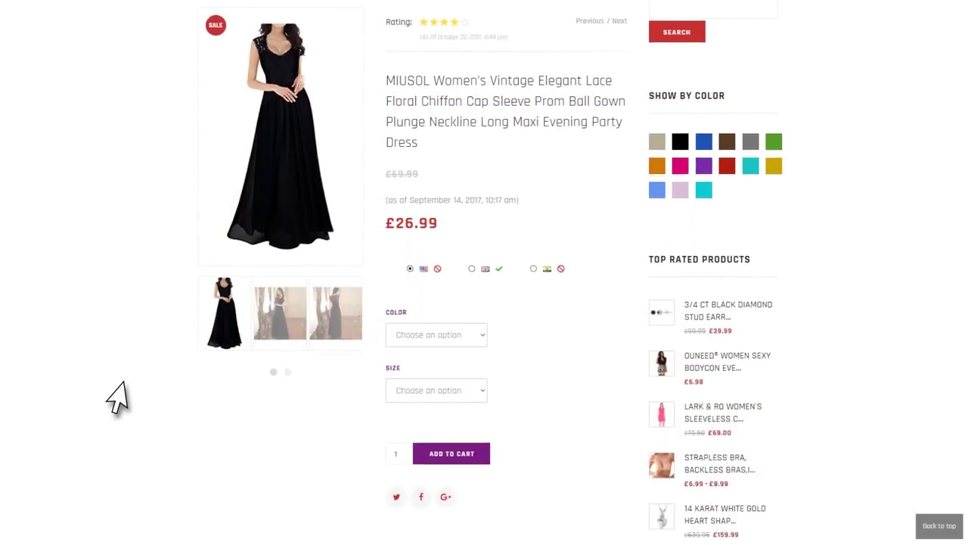
{"action": "scroll", "coordinate": [117, 397], "scroll_direction": "down", "scroll_amount": 8}
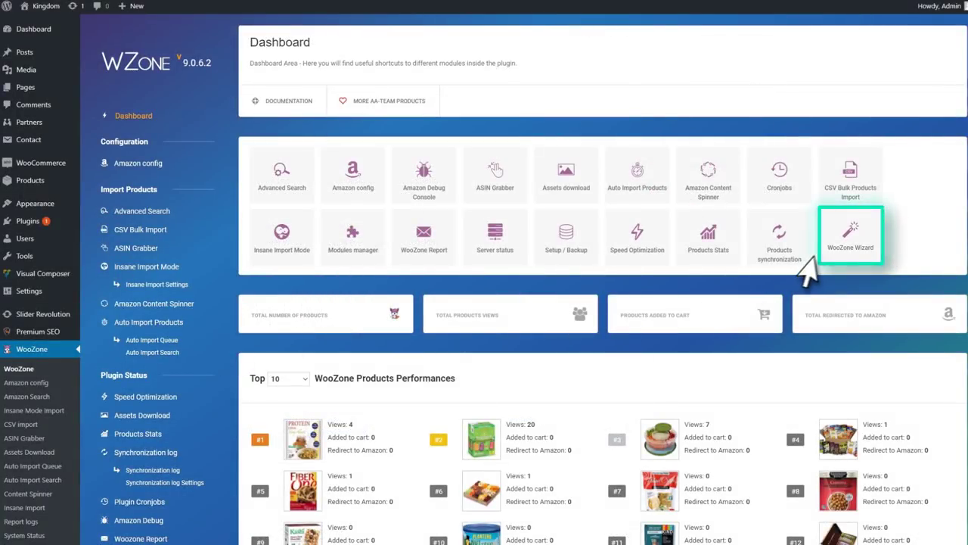
- Run the Setup Wizard answering Online Store, already has content, and existing-webstore affiliate purpose
{"action": "left_click", "coordinate": [818, 257]}
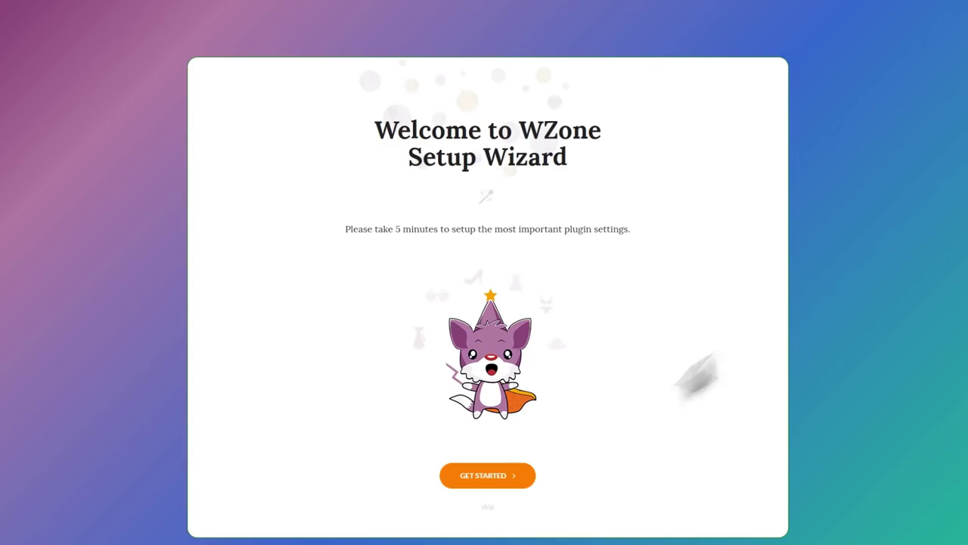
{"action": "left_click", "coordinate": [469, 477]}
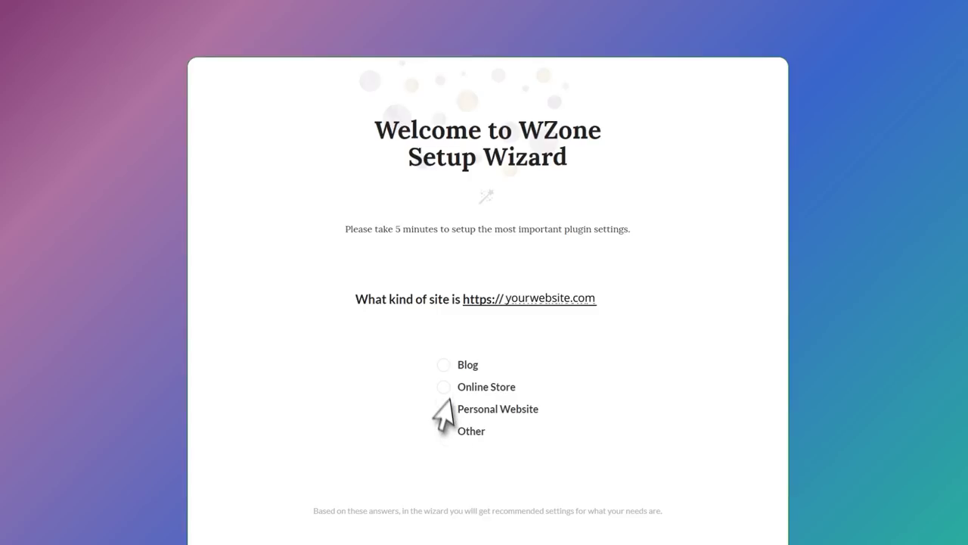
{"action": "scroll", "coordinate": [439, 401], "scroll_direction": "down", "scroll_amount": 2}
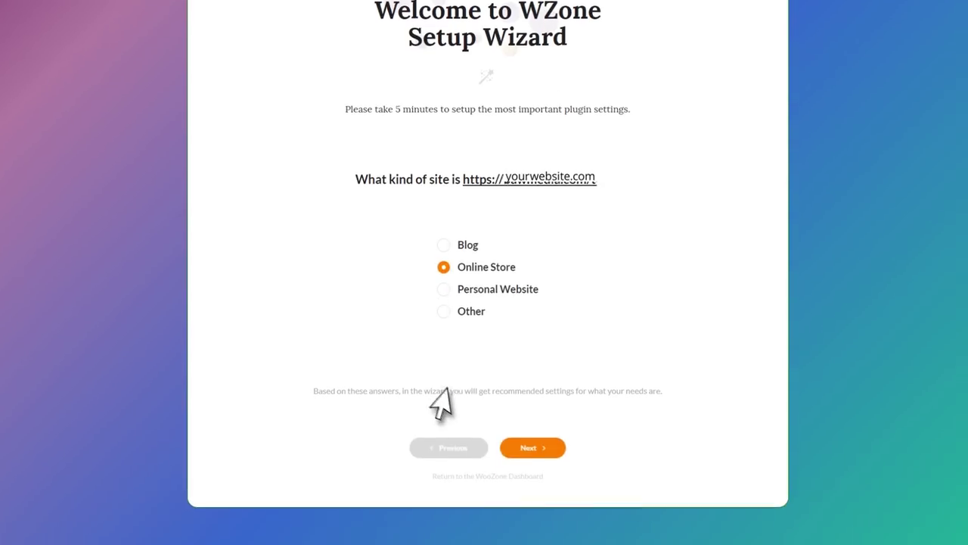
{"action": "left_click", "coordinate": [509, 442]}
{"action": "left_click", "coordinate": [421, 306]}
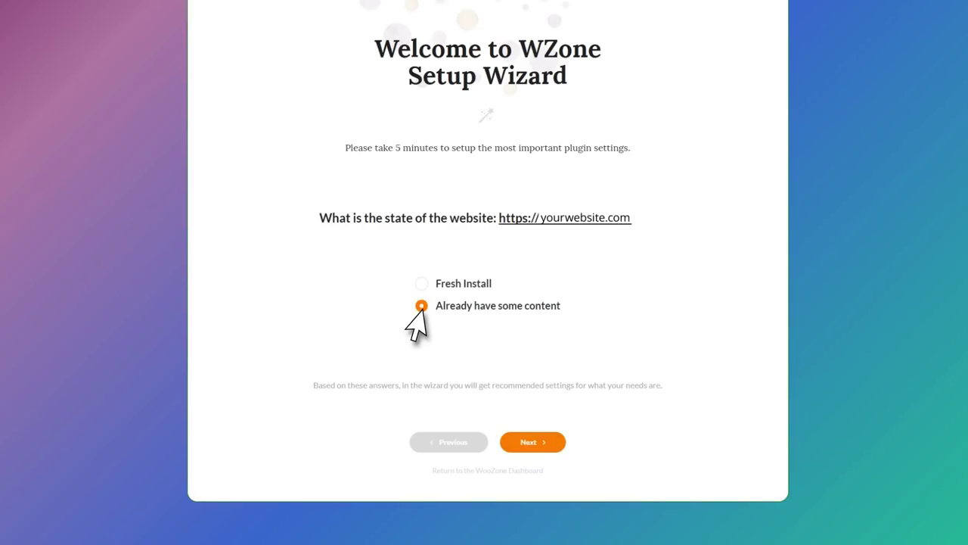
{"action": "left_click", "coordinate": [505, 446]}
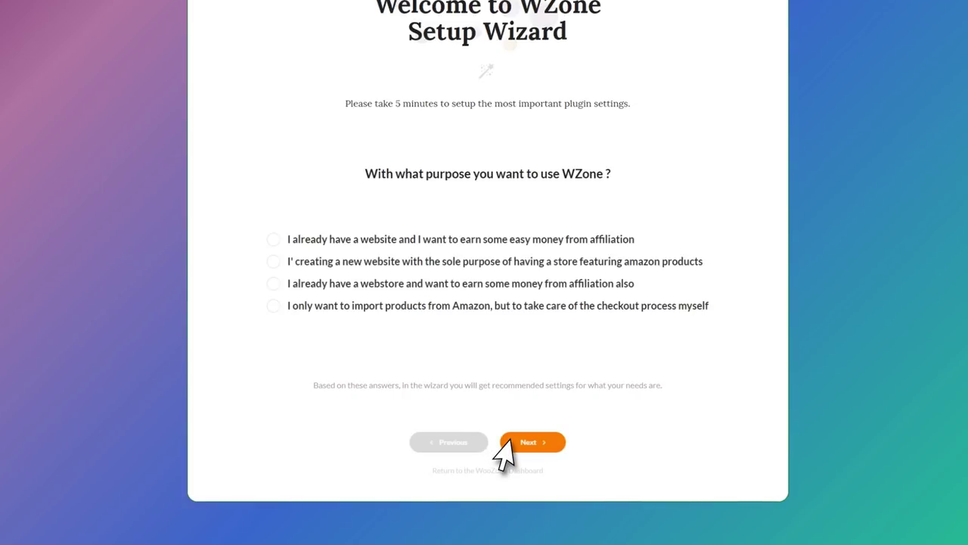
{"action": "left_click", "coordinate": [271, 285]}
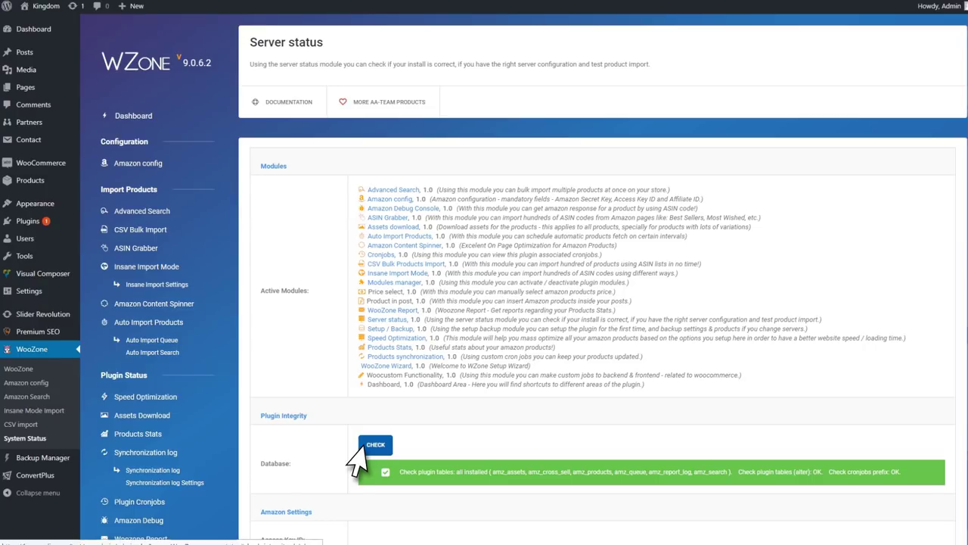
- Scroll through the Server status page's active modules and database integrity checks
{"action": "scroll", "coordinate": [359, 458], "scroll_direction": "down", "scroll_amount": 2}
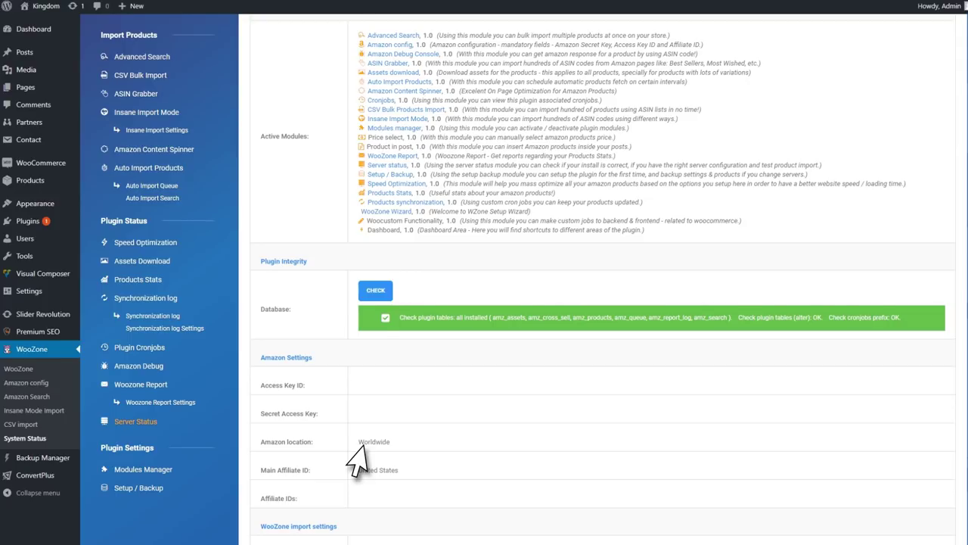
{"action": "scroll", "coordinate": [359, 458], "scroll_direction": "down", "scroll_amount": 3}
{"action": "scroll", "coordinate": [359, 458], "scroll_direction": "down", "scroll_amount": 3}
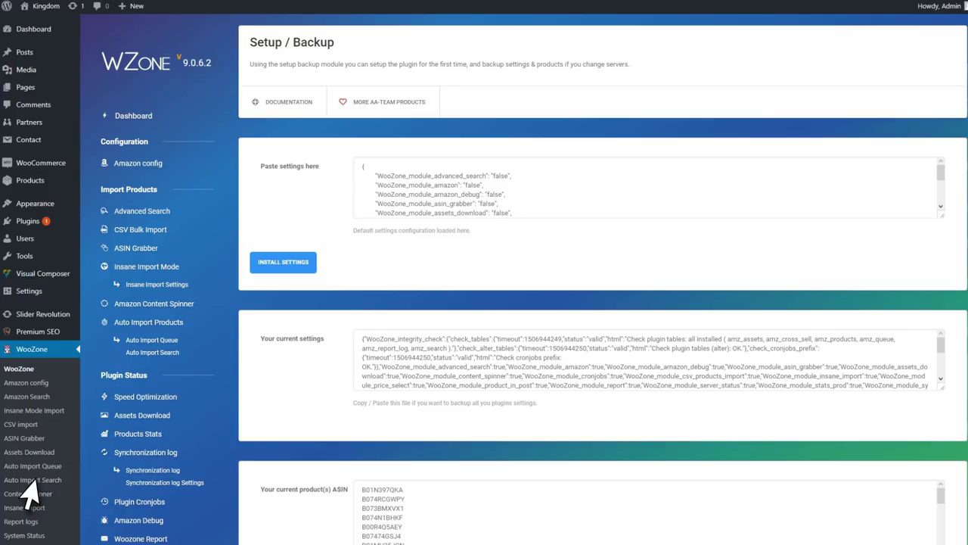
- Scroll down the Setup / Backup page past the settings export and product ASINs
{"action": "scroll", "coordinate": [30, 496], "scroll_direction": "down", "scroll_amount": 5}
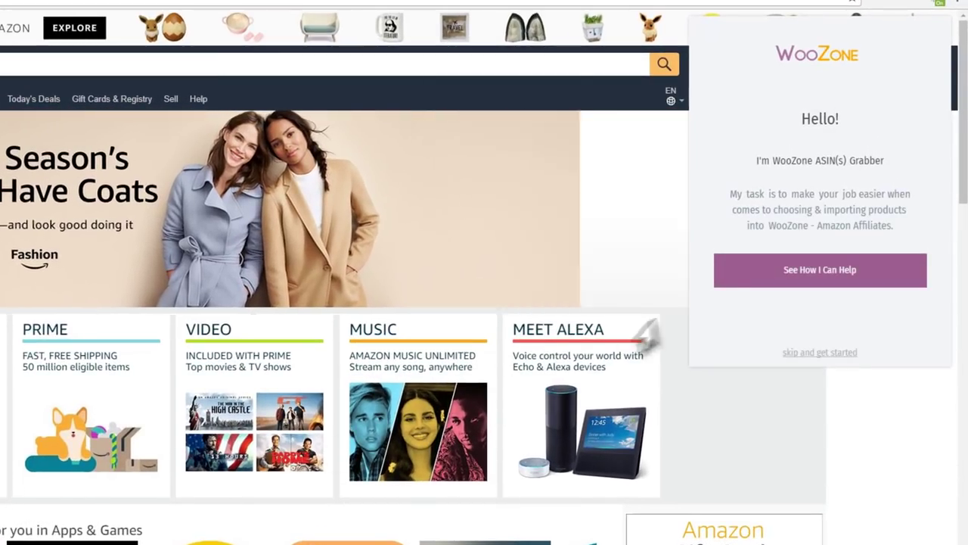
- Dismiss the ASIN Grabber welcome panel and search Amazon for 'red dress'
{"action": "left_click", "coordinate": [746, 278]}
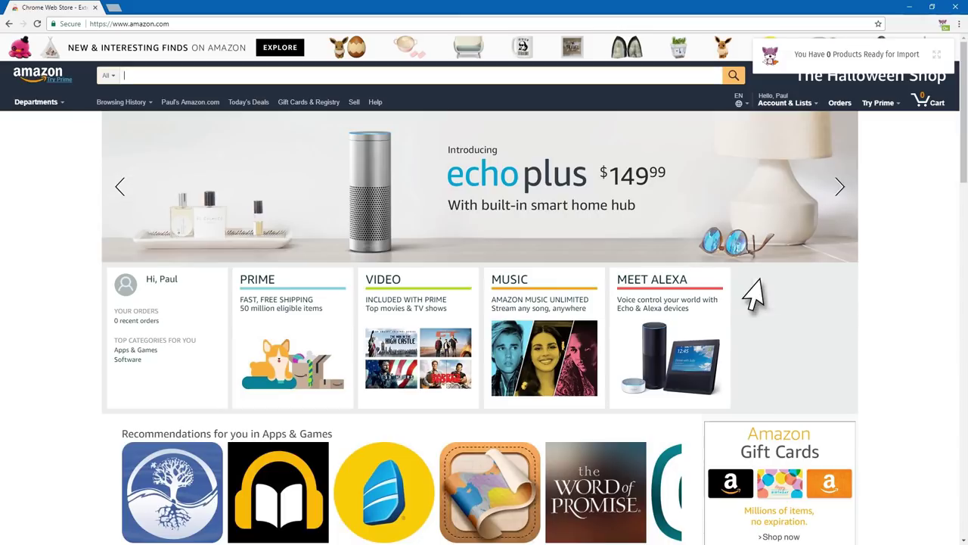
{"action": "left_click", "coordinate": [245, 79]}
{"action": "type", "text": "red dre"}
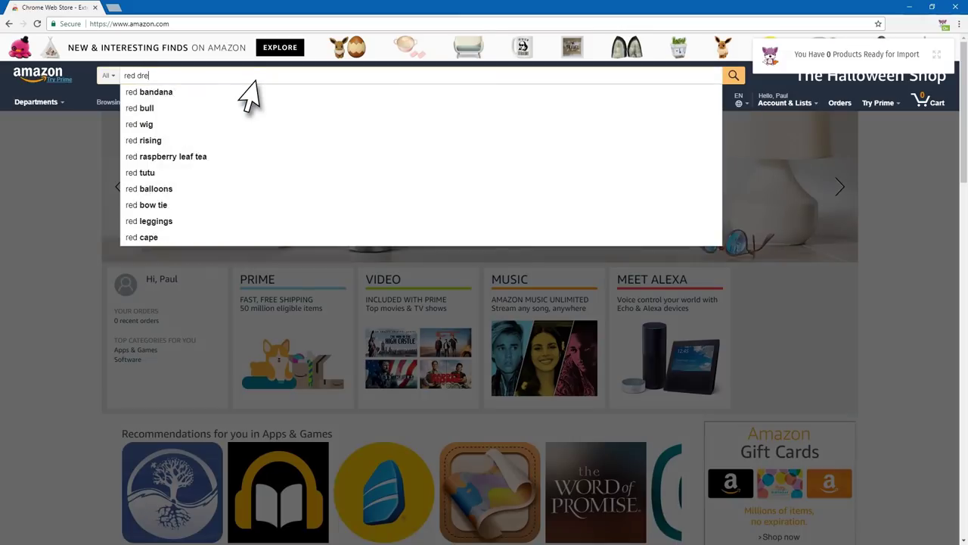
{"action": "type", "text": "ss"}
{"action": "key", "text": "Return"}
- Add the first three red dress results, including the floral dress, to the import list
{"action": "left_click", "coordinate": [180, 384]}
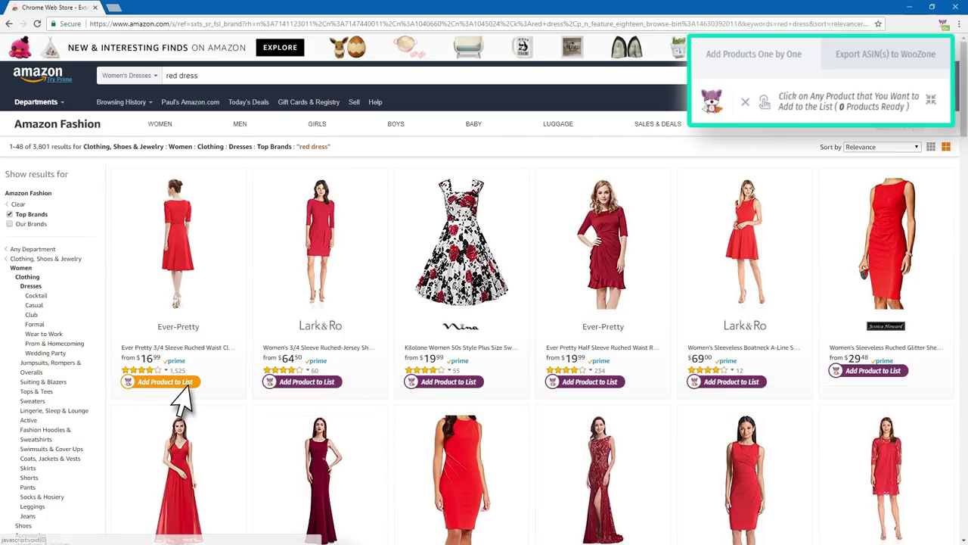
{"action": "left_click", "coordinate": [307, 381]}
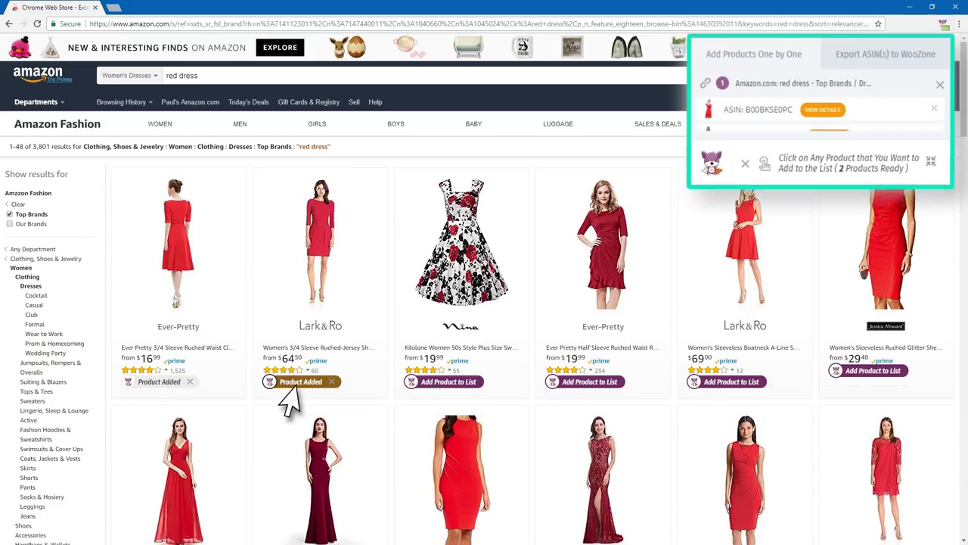
{"action": "left_click", "coordinate": [439, 382]}
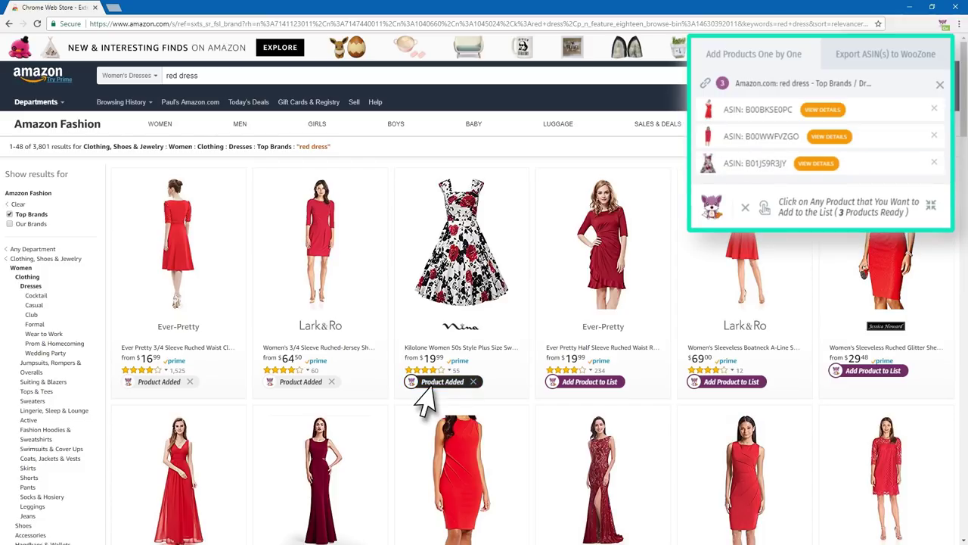